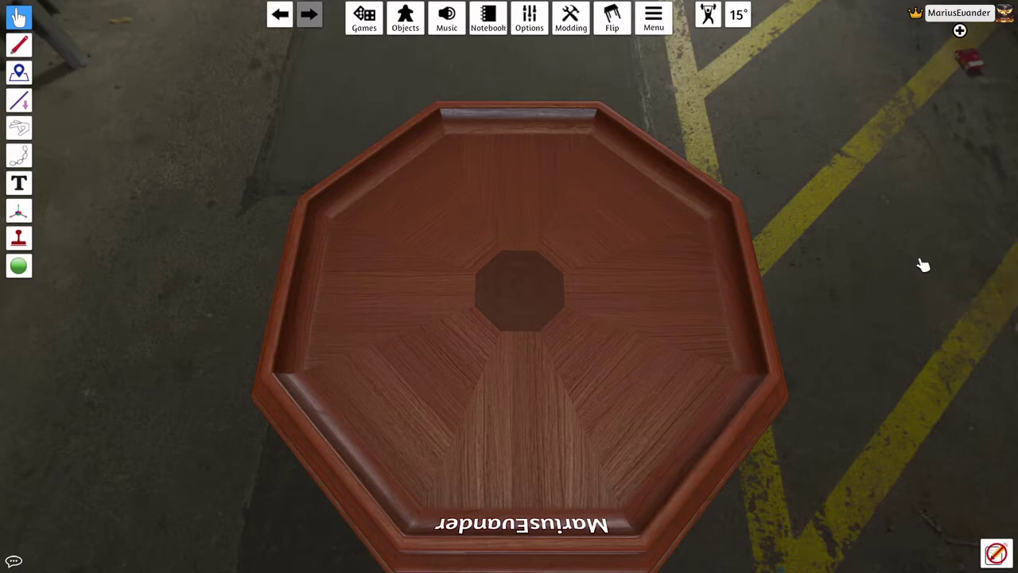
Add a Custom Card from the Components > Cards catalogue to the table.
{"action": "left_click", "coordinate": [405, 17]}
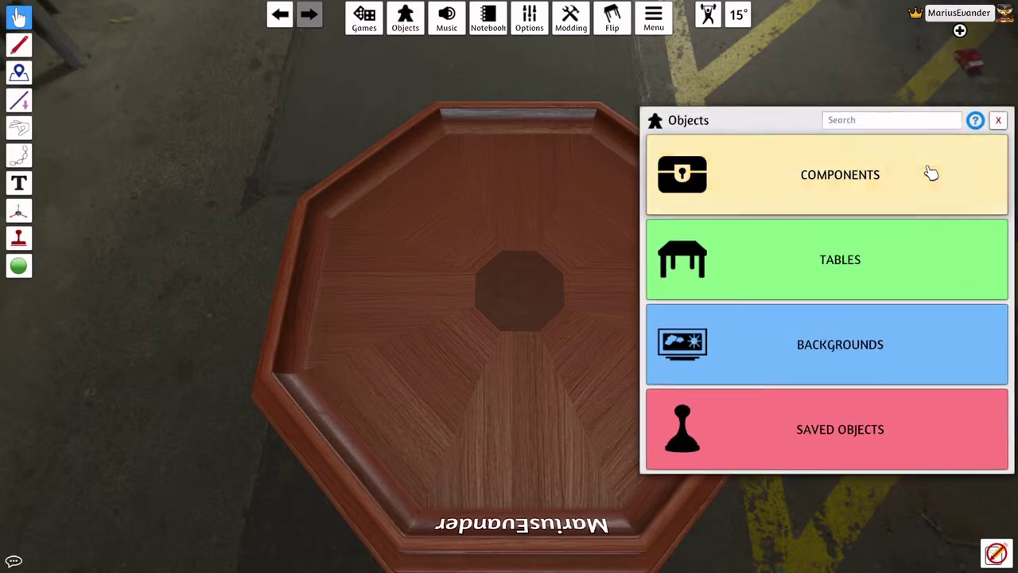
{"action": "left_click", "coordinate": [927, 173]}
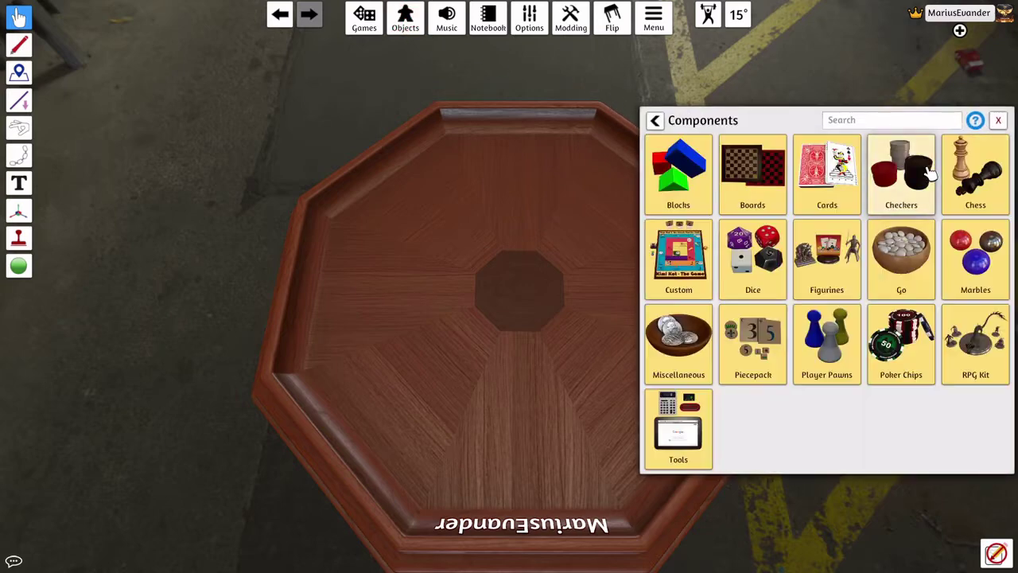
{"action": "left_click", "coordinate": [814, 199]}
{"action": "left_click", "coordinate": [819, 191]}
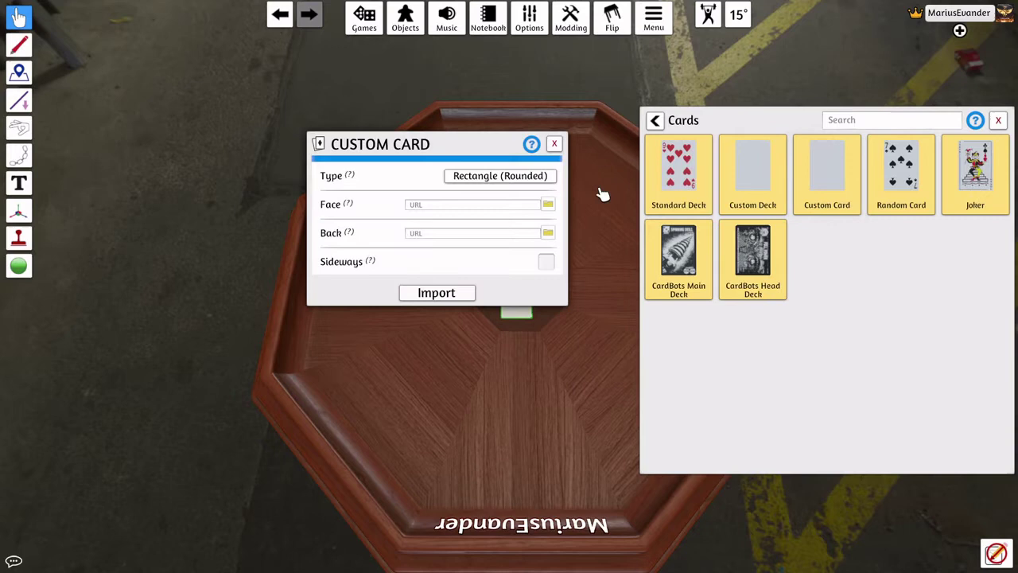
Choose Ctan Powers.jpg from the Rollable traits Cards folder as the card's face image.
{"action": "left_click", "coordinate": [548, 204]}
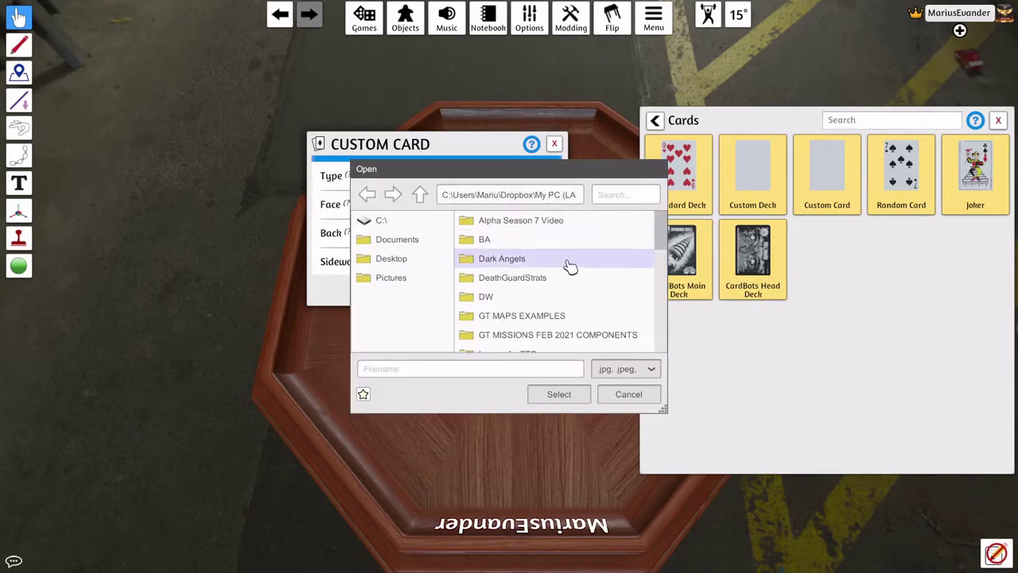
{"action": "scroll", "coordinate": [565, 271], "scroll_direction": "down", "scroll_amount": 5}
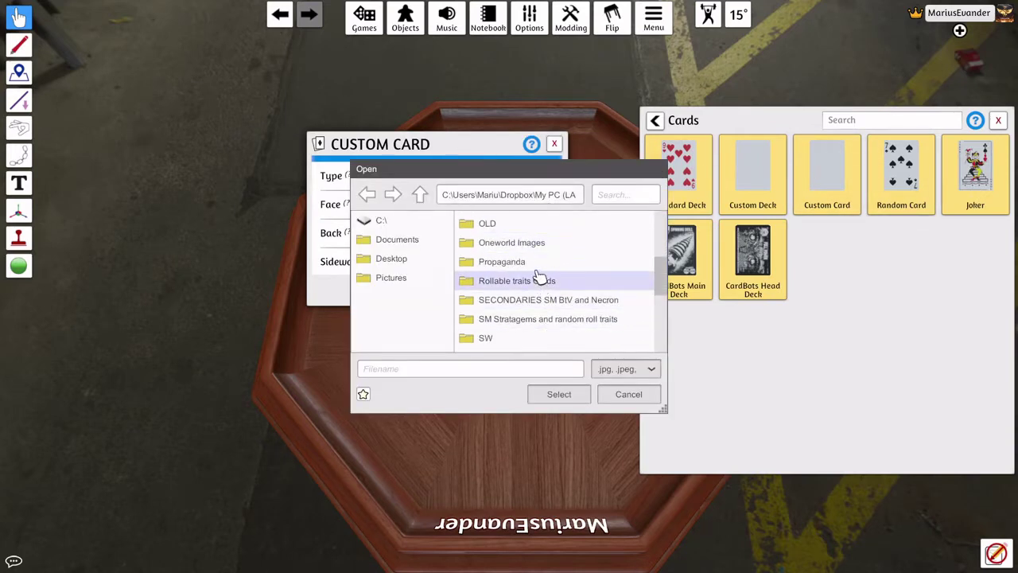
{"action": "double_click", "coordinate": [539, 280]}
{"action": "scroll", "coordinate": [579, 268], "scroll_direction": "down", "scroll_amount": 3}
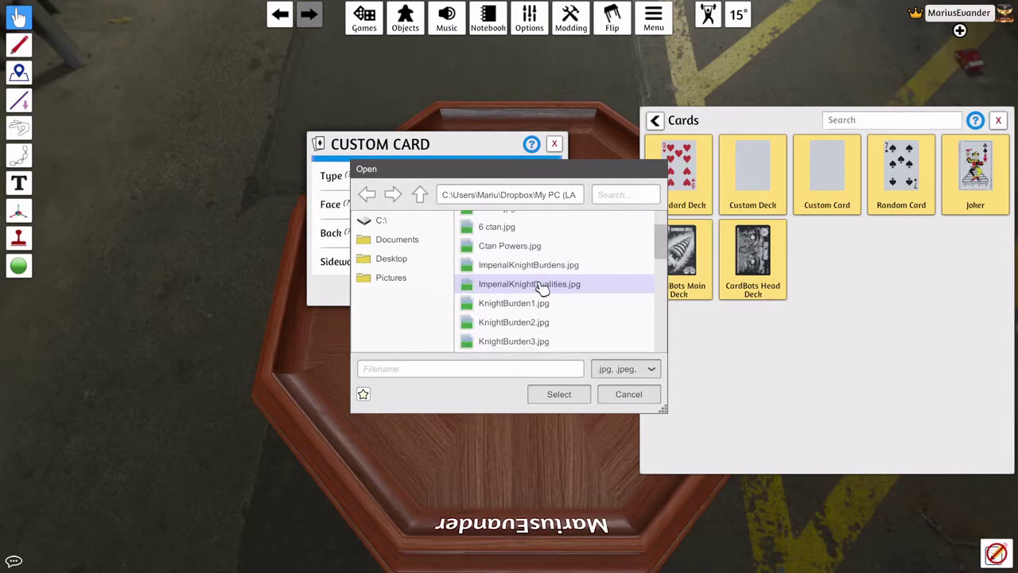
{"action": "scroll", "coordinate": [578, 267], "scroll_direction": "down", "scroll_amount": 2}
{"action": "scroll", "coordinate": [579, 268], "scroll_direction": "down", "scroll_amount": 3}
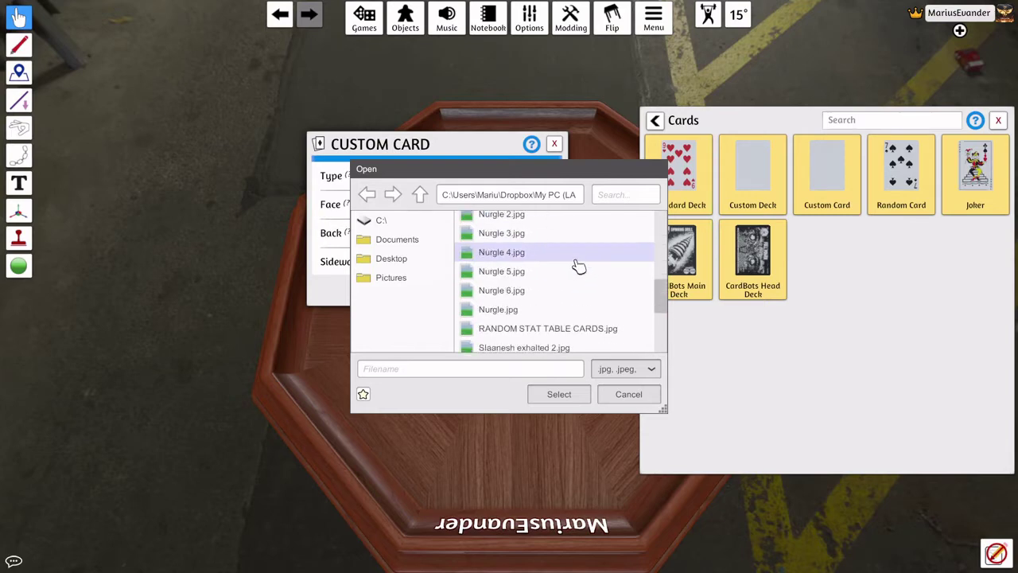
{"action": "scroll", "coordinate": [573, 267], "scroll_direction": "up", "scroll_amount": 8}
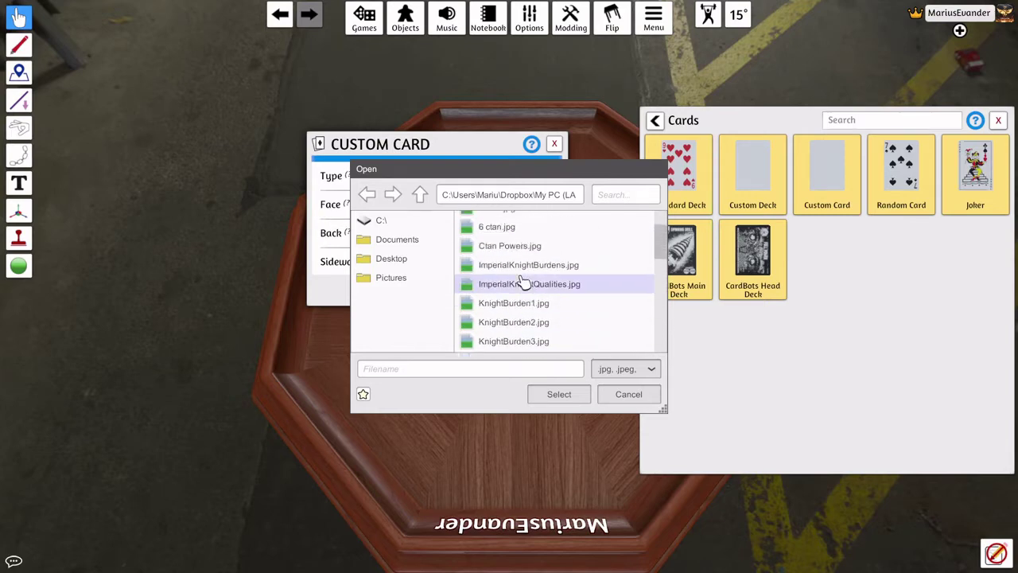
{"action": "double_click", "coordinate": [513, 253]}
Upload the Ctan Powers image to the cloud and reuse its address for the card back.
{"action": "left_click", "coordinate": [476, 307]}
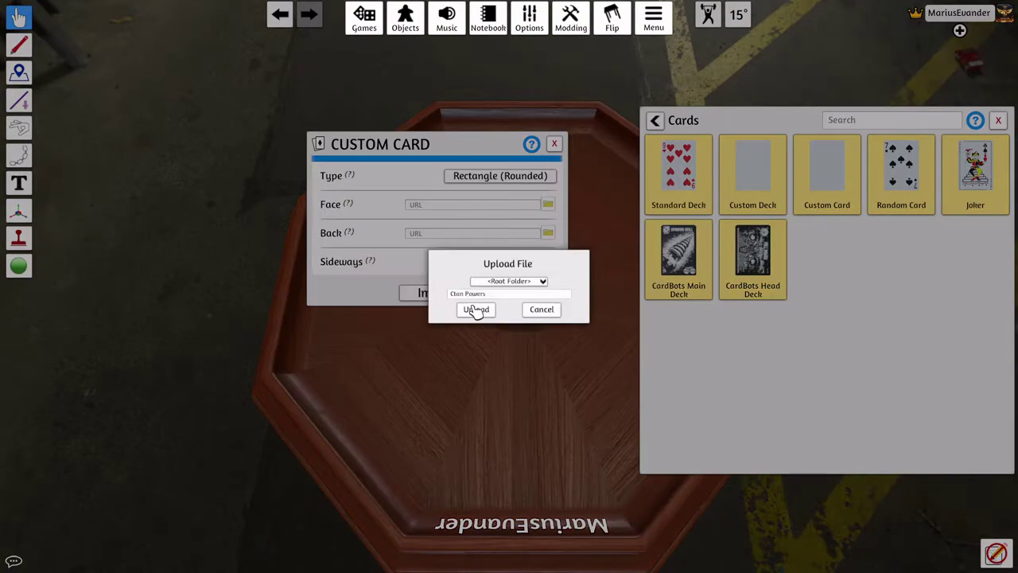
{"action": "left_click", "coordinate": [468, 316]}
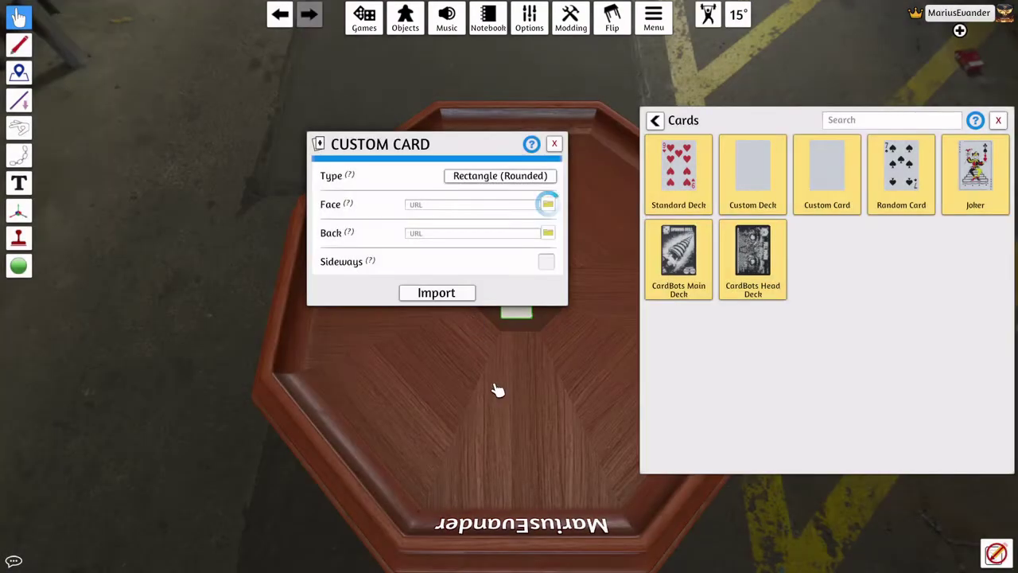
{"action": "left_click", "coordinate": [474, 207]}
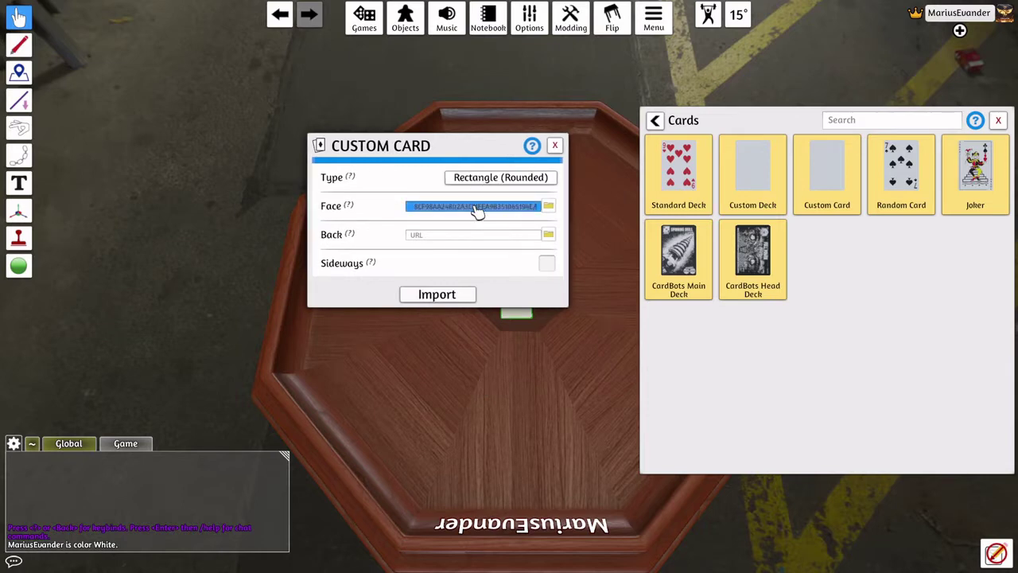
{"action": "key", "text": "ctrl+c"}
{"action": "left_click", "coordinate": [466, 236]}
{"action": "key", "text": "ctrl+v"}
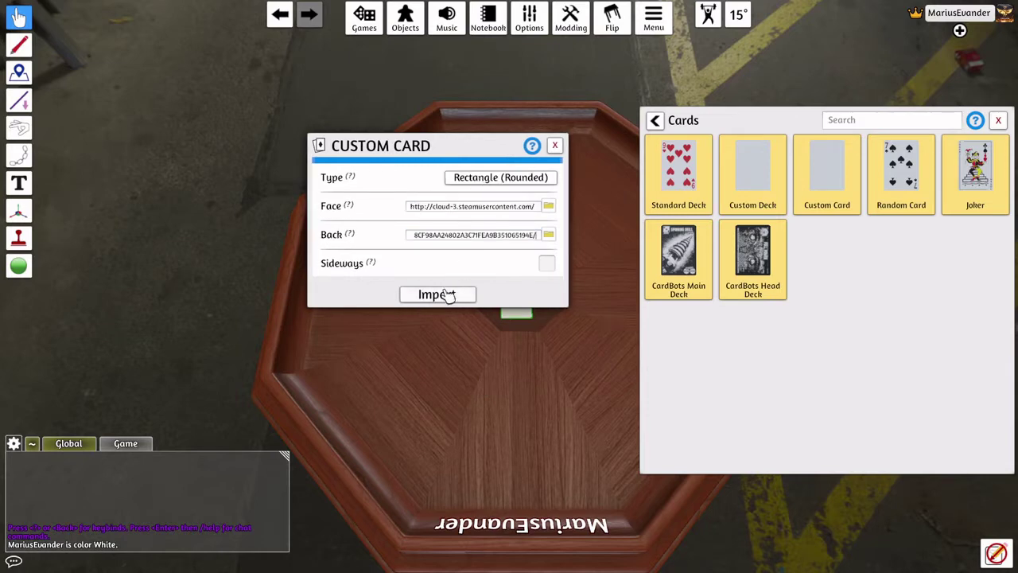
Import the Ctan Powers card onto the table and close the Cards catalogue.
{"action": "left_click", "coordinate": [448, 295]}
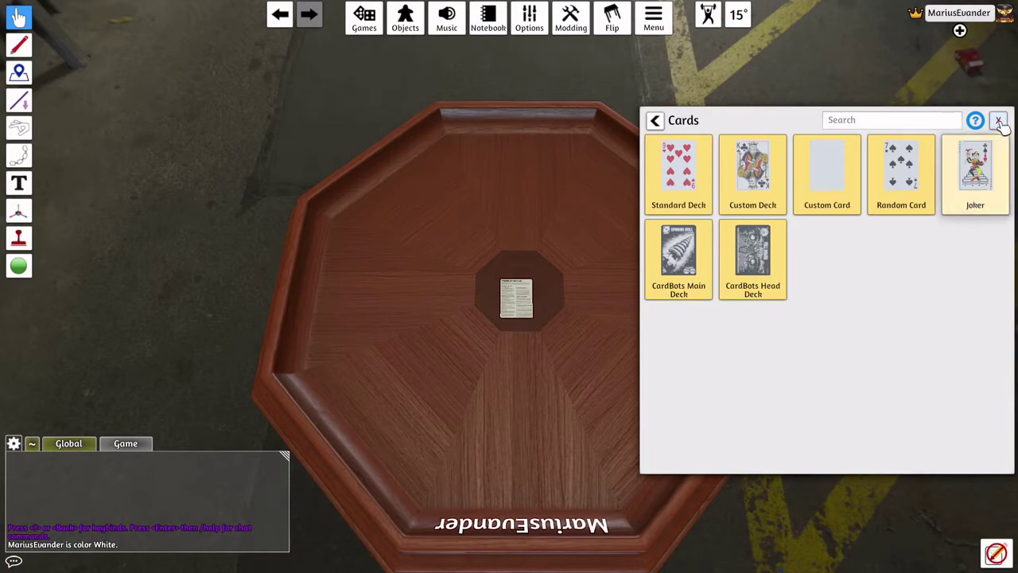
{"action": "left_click", "coordinate": [998, 120]}
{"action": "scroll", "coordinate": [657, 321], "scroll_direction": "up", "scroll_amount": 5}
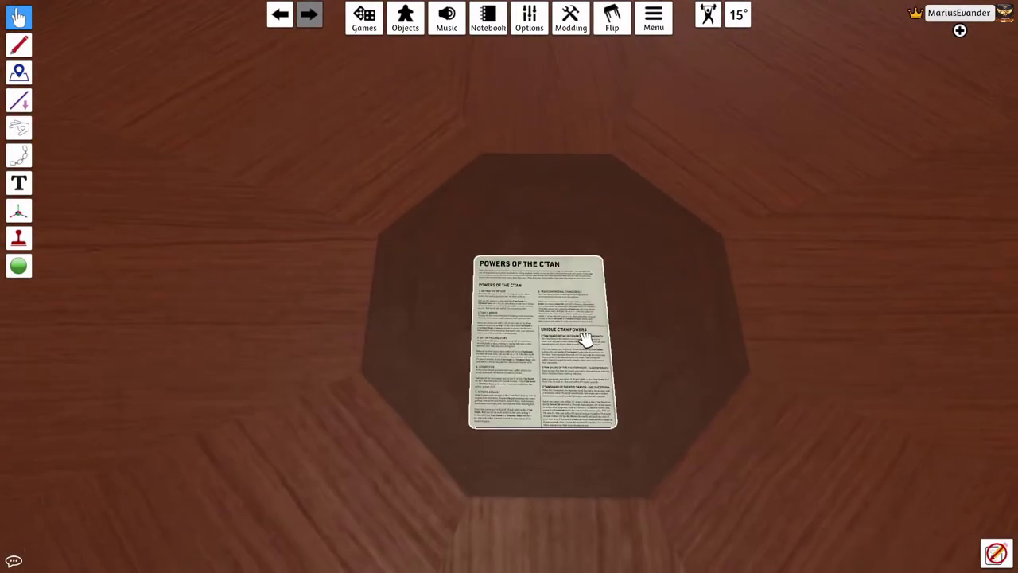
{"action": "scroll", "coordinate": [585, 340], "scroll_direction": "up", "scroll_amount": 5}
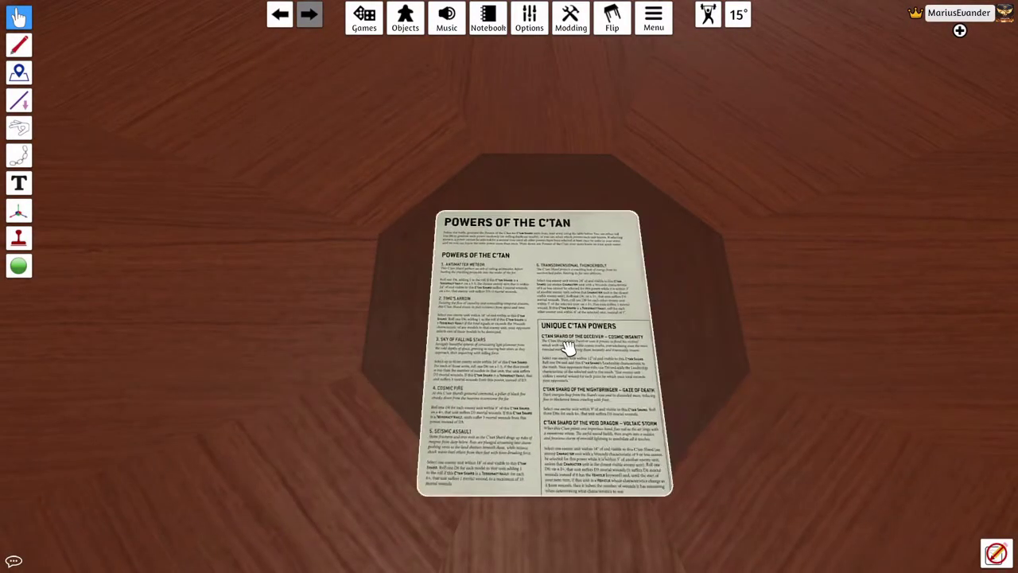
{"action": "scroll", "coordinate": [567, 346], "scroll_direction": "up", "scroll_amount": 3}
{"action": "scroll", "coordinate": [557, 338], "scroll_direction": "down", "scroll_amount": 10}
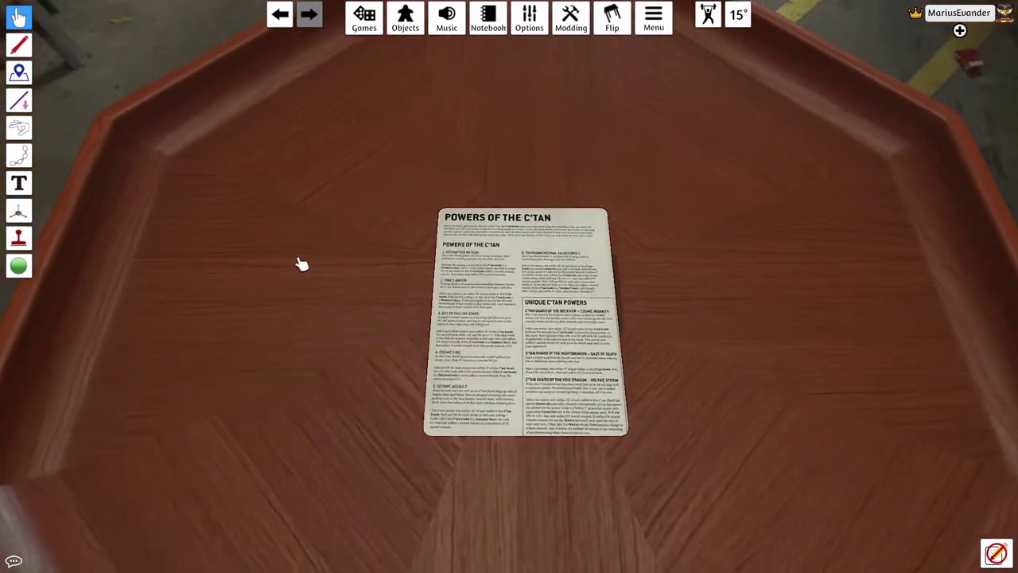
{"action": "left_click", "coordinate": [19, 211]}
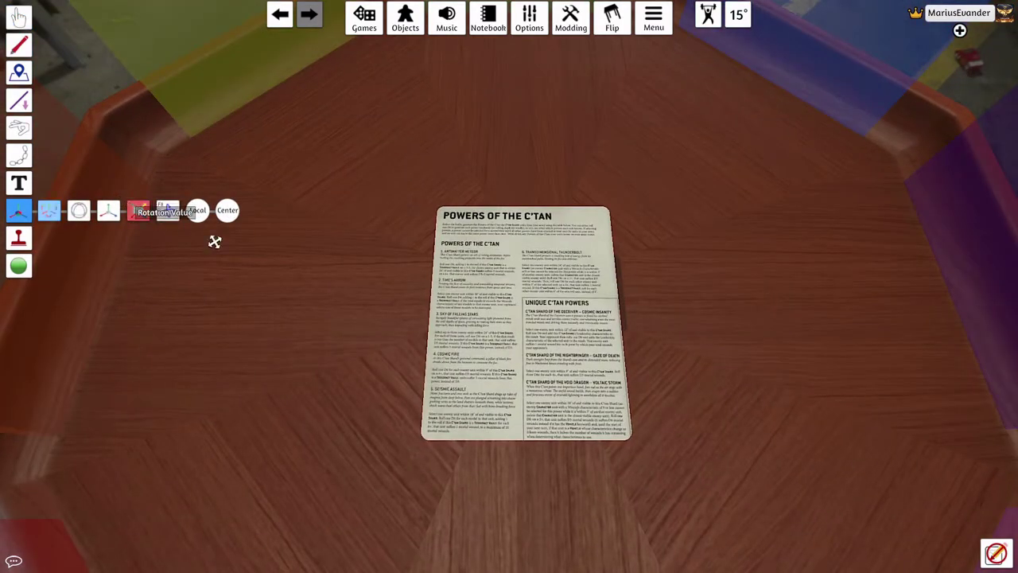
{"action": "left_click", "coordinate": [533, 384]}
{"action": "left_click_drag", "start_coordinate": [530, 450], "coordinate": [520, 330]}
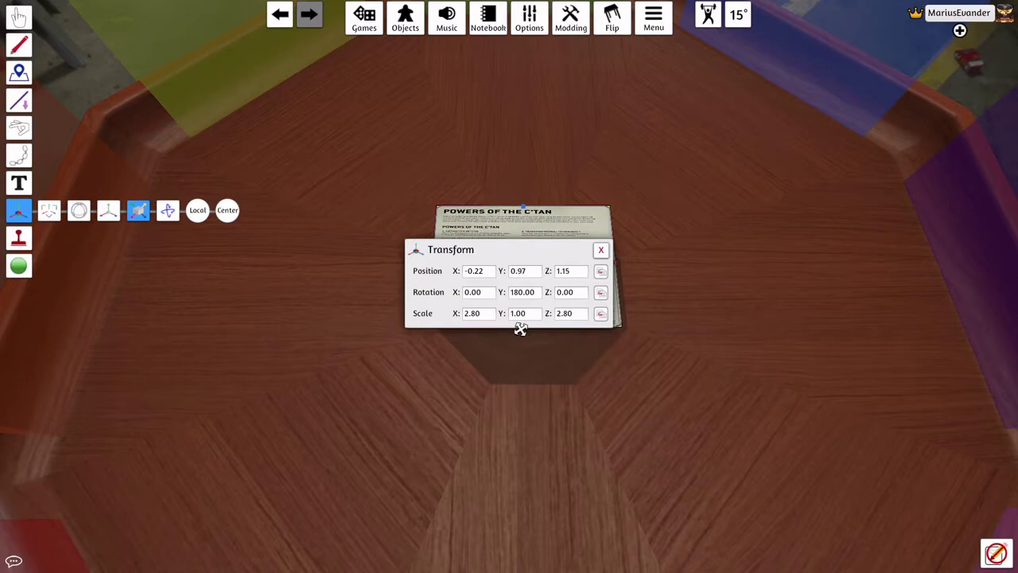
{"action": "scroll", "coordinate": [682, 459], "scroll_direction": "up", "scroll_amount": 5}
{"action": "left_click", "coordinate": [579, 408]}
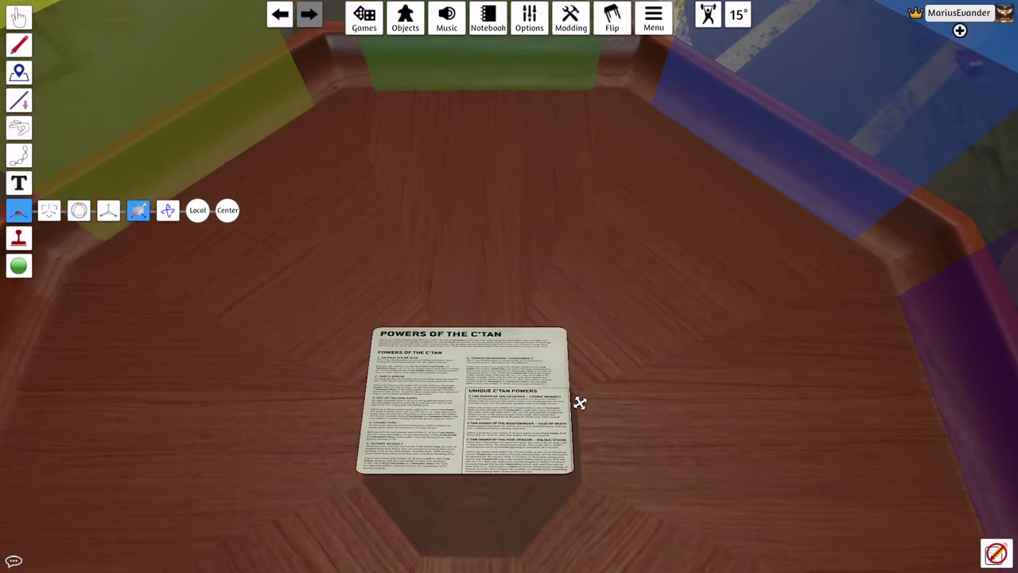
{"action": "left_click", "coordinate": [535, 386]}
{"action": "mouse_move", "coordinate": [574, 402]}
{"action": "left_mouse_down"}
{"action": "mouse_move", "coordinate": [932, 405]}
{"action": "mouse_move", "coordinate": [773, 395]}
{"action": "mouse_move", "coordinate": [911, 404]}
{"action": "left_mouse_up"}
{"action": "scroll", "coordinate": [911, 403], "scroll_direction": "down", "scroll_amount": 2}
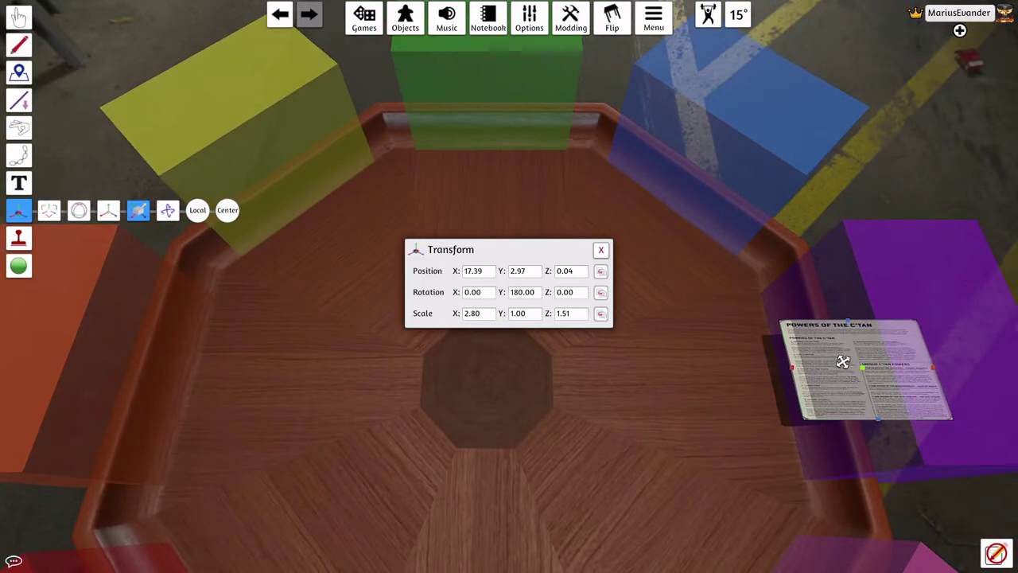
{"action": "key", "text": "ctrl+z"}
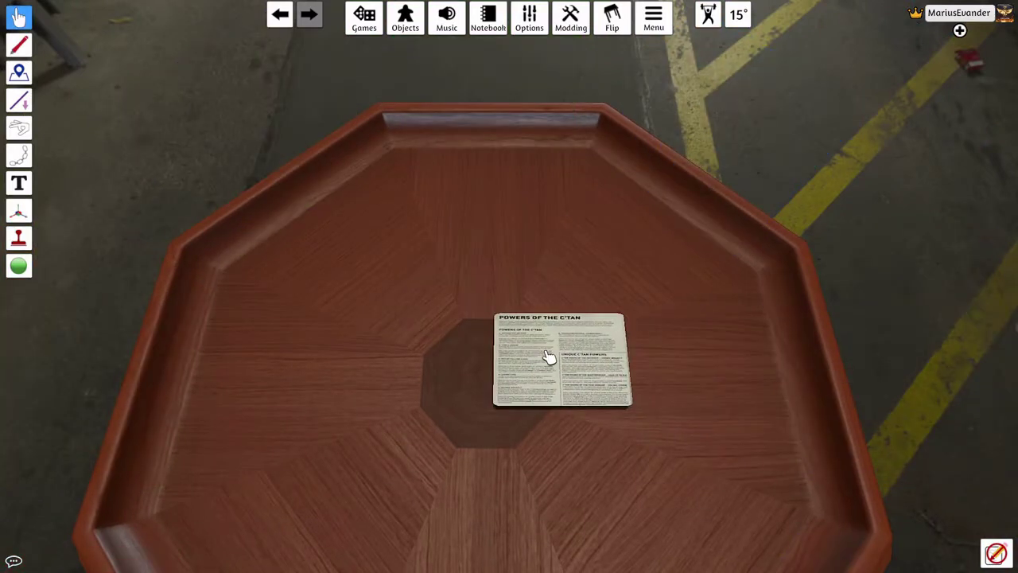
Save the C'tan card as an object named 'card rolling'.
{"action": "scroll", "coordinate": [547, 356], "scroll_direction": "up", "scroll_amount": 3}
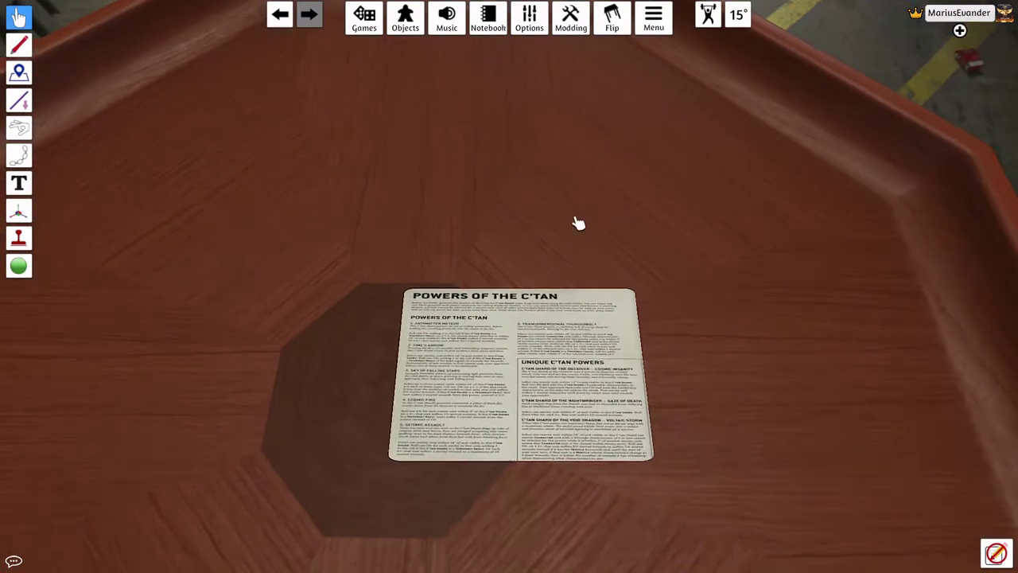
{"action": "right_click", "coordinate": [457, 287]}
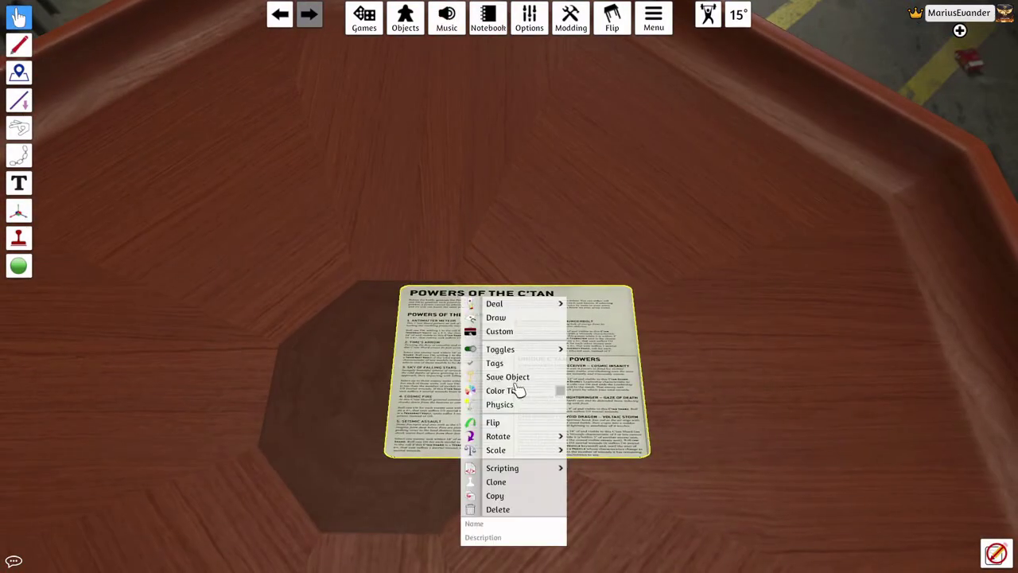
{"action": "left_click", "coordinate": [510, 377]}
{"action": "left_click", "coordinate": [480, 298]}
{"action": "type", "text": "card rolling"}
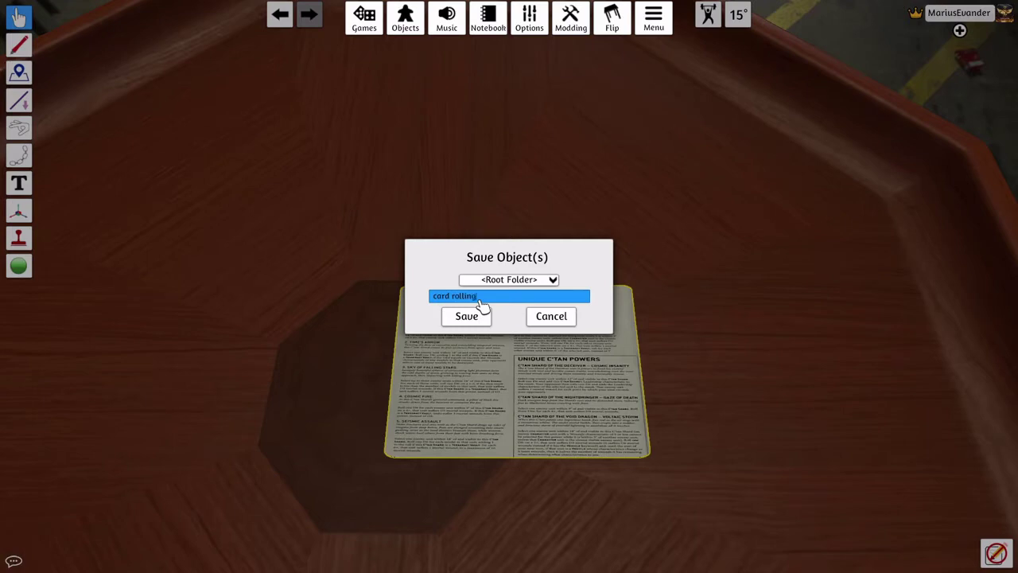
{"action": "key", "text": "Return"}
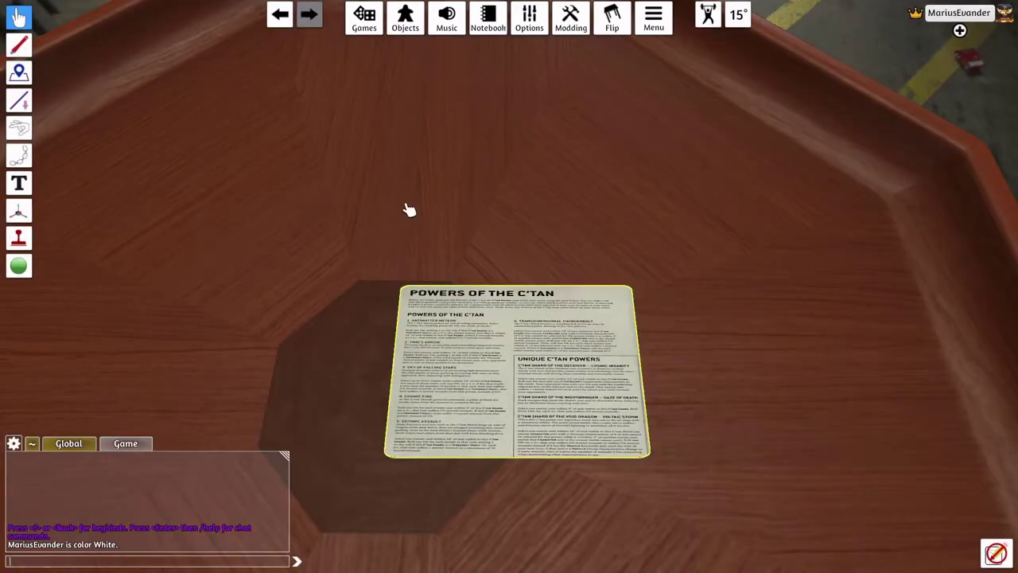
Open the Workshop Upload form from the Modding menu and select its placeholder title.
{"action": "left_click", "coordinate": [570, 30]}
{"action": "left_click", "coordinate": [573, 41]}
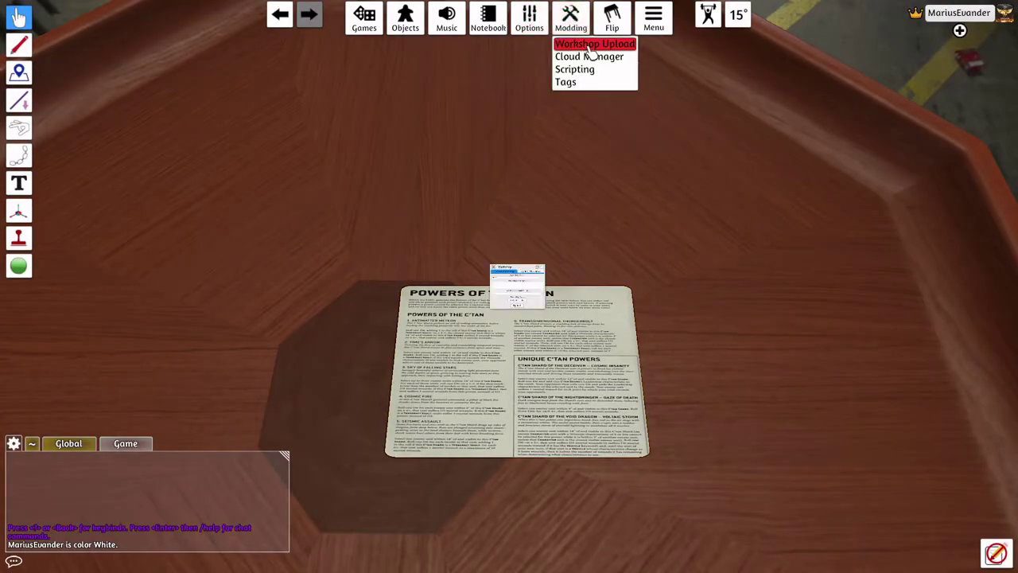
{"action": "left_click", "coordinate": [473, 243]}
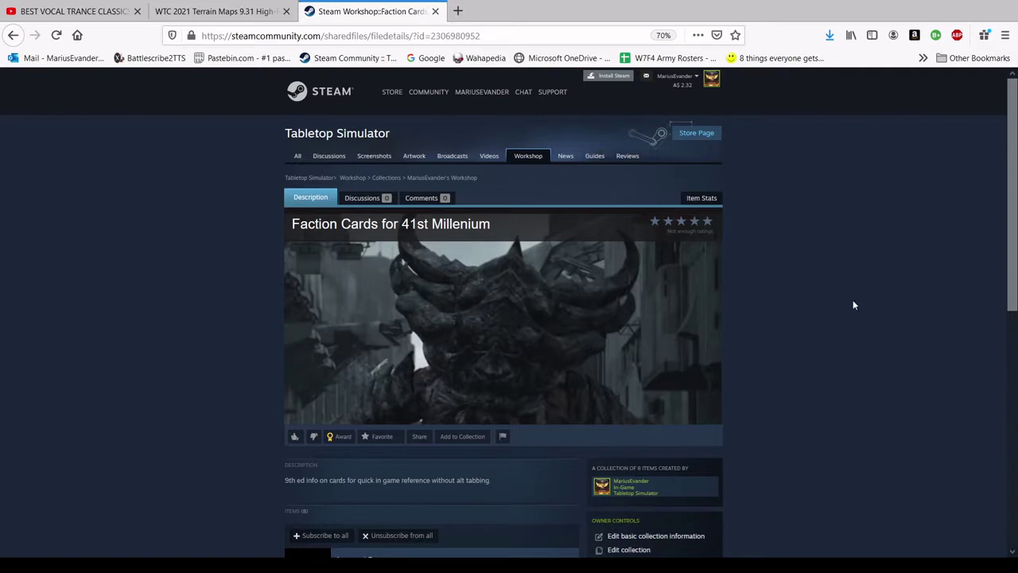
Open the 'Random bonus stats or abilities bonus cards' item from the collection list.
{"action": "scroll", "coordinate": [853, 301], "scroll_direction": "down", "scroll_amount": 5}
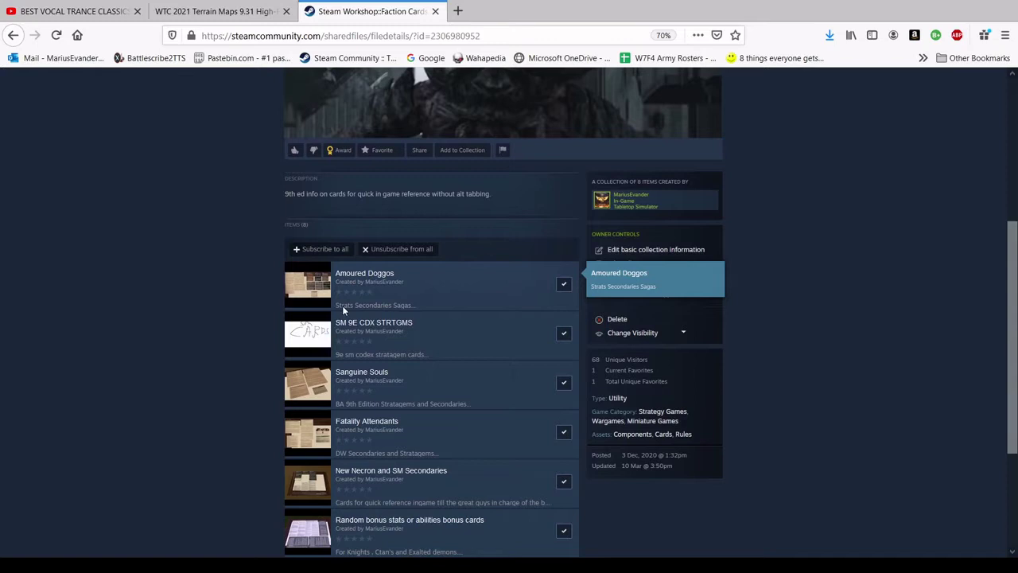
{"action": "scroll", "coordinate": [222, 292], "scroll_direction": "down", "scroll_amount": 1}
{"action": "scroll", "coordinate": [355, 196], "scroll_direction": "down", "scroll_amount": 2}
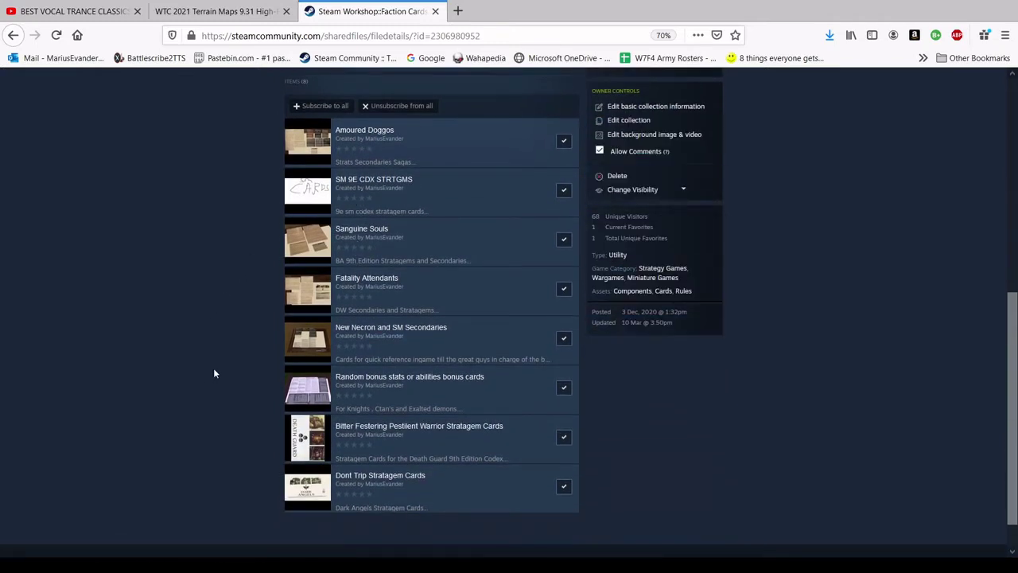
{"action": "scroll", "coordinate": [231, 427], "scroll_direction": "down", "scroll_amount": 1}
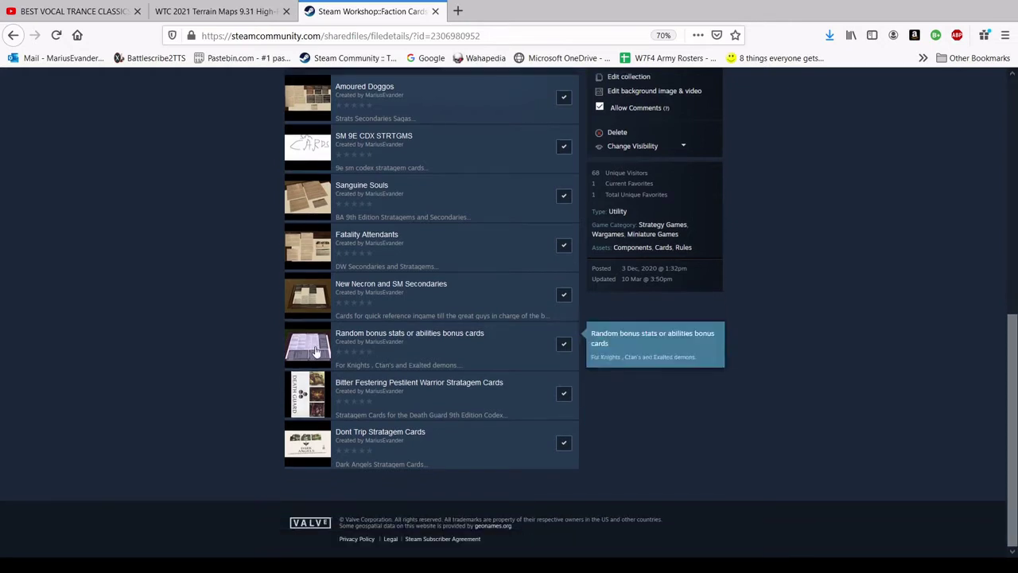
{"action": "left_click", "coordinate": [353, 339]}
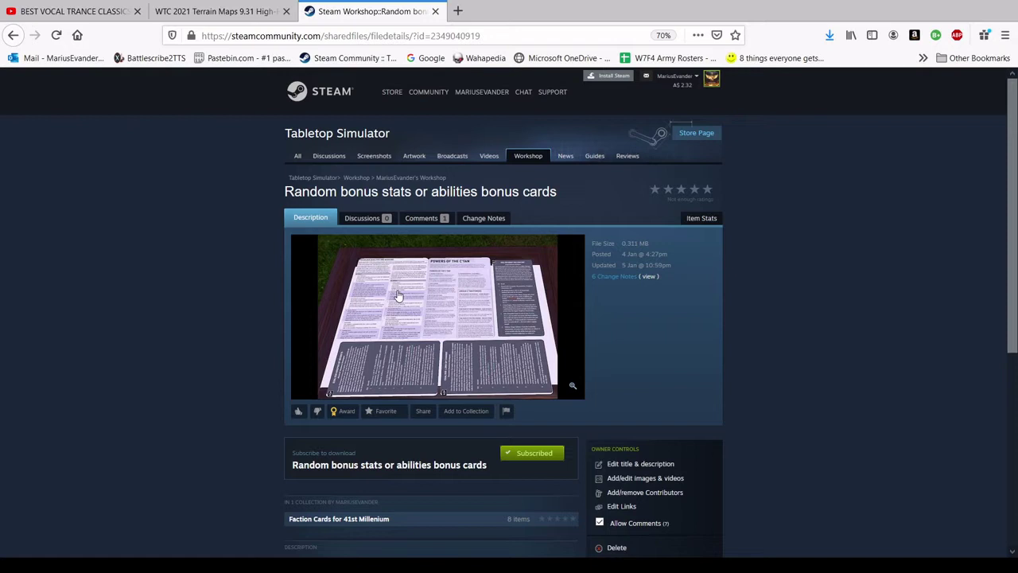
Look over the item page, then return to the GT and Crusade Mission Cards collection.
{"action": "scroll", "coordinate": [358, 294], "scroll_direction": "down", "scroll_amount": 3}
{"action": "scroll", "coordinate": [392, 273], "scroll_direction": "up", "scroll_amount": 2}
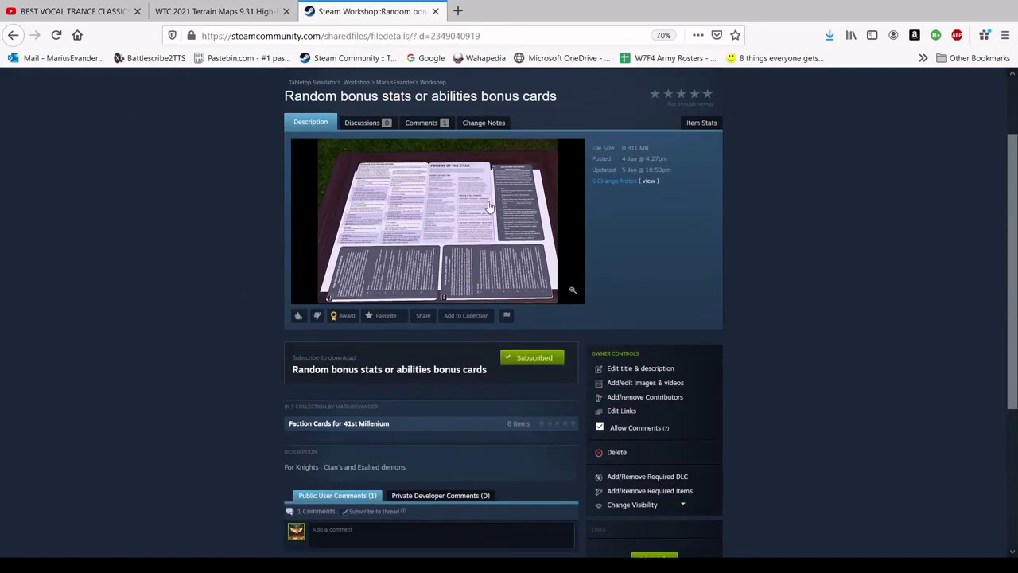
{"action": "scroll", "coordinate": [449, 278], "scroll_direction": "up", "scroll_amount": 2}
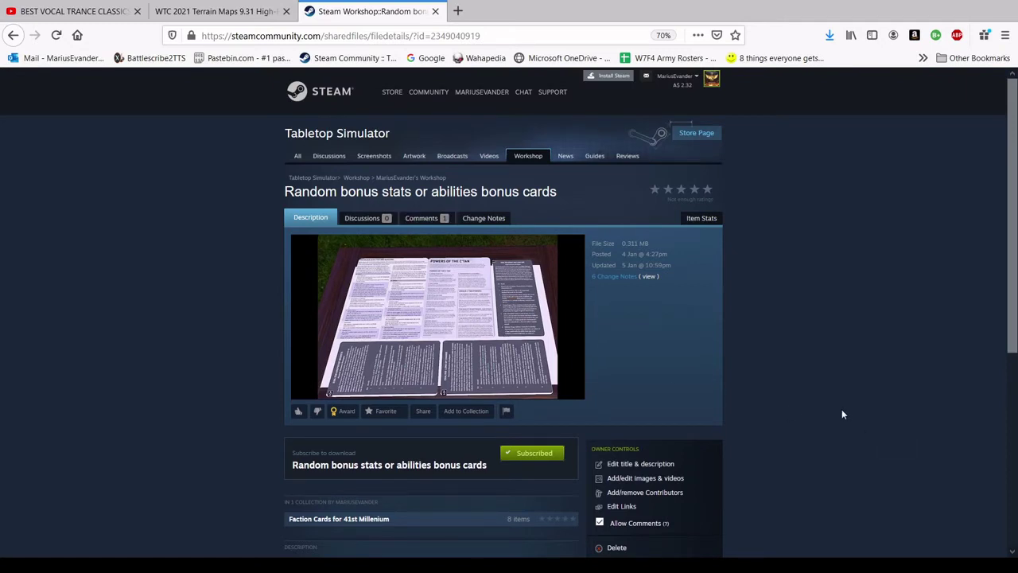
{"action": "key", "text": "alt+Left"}
Scroll through the GT and Crusade Mission Cards collection's item list.
{"action": "scroll", "coordinate": [811, 334], "scroll_direction": "down", "scroll_amount": 1}
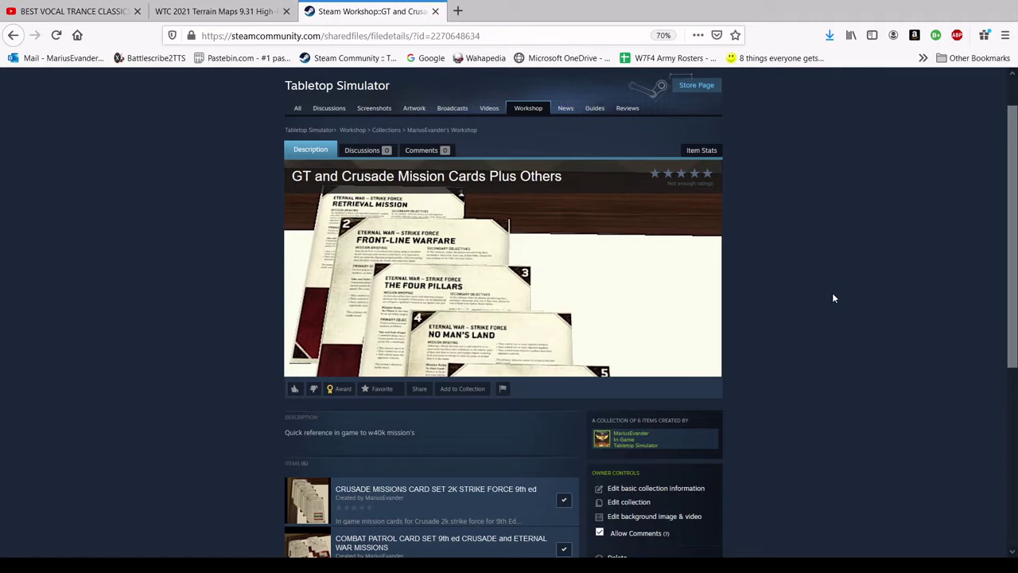
{"action": "scroll", "coordinate": [835, 299], "scroll_direction": "down", "scroll_amount": 5}
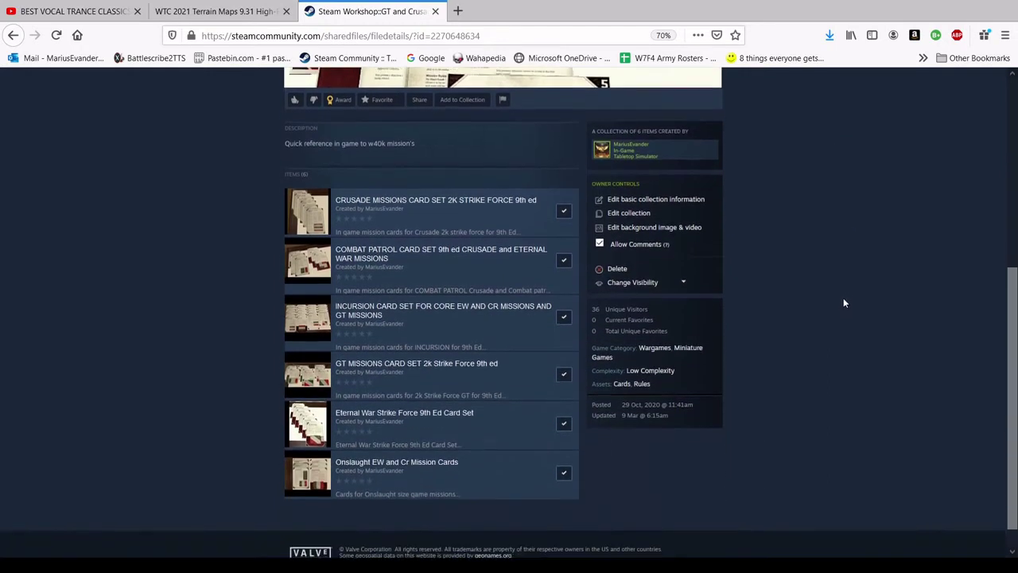
{"action": "scroll", "coordinate": [844, 302], "scroll_direction": "down", "scroll_amount": 1}
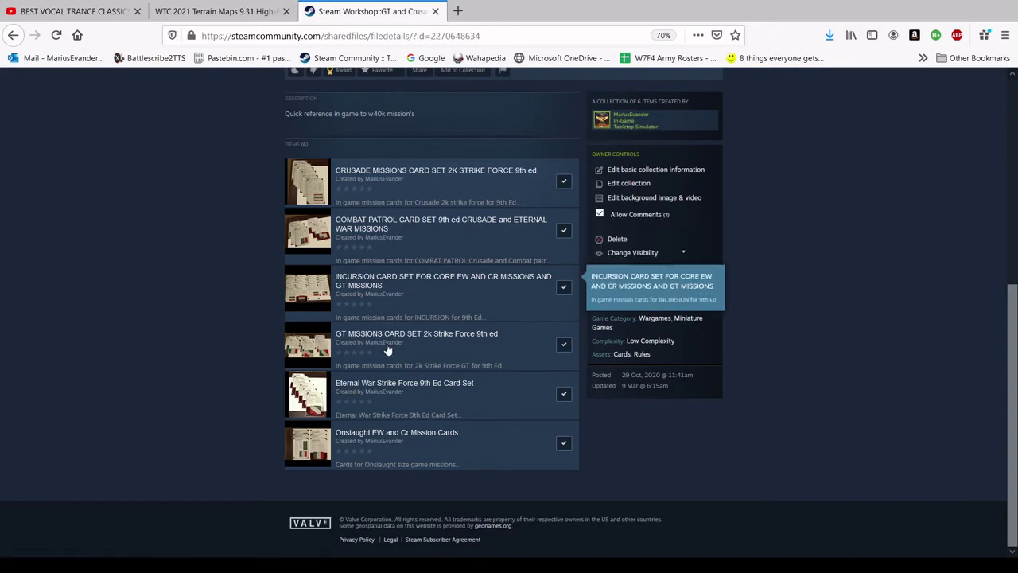
{"action": "scroll", "coordinate": [151, 332], "scroll_direction": "up", "scroll_amount": 5}
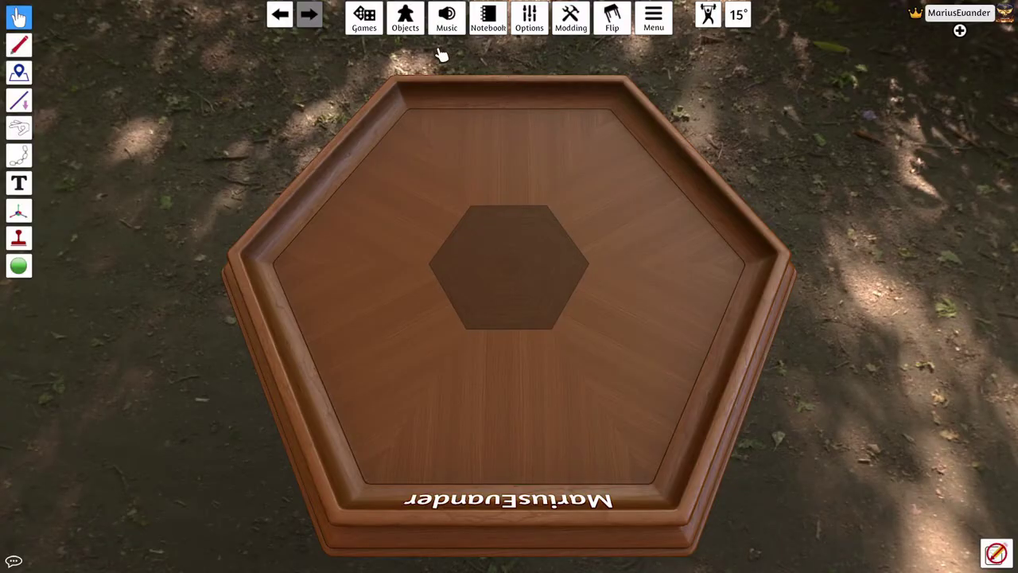
Place a Custom Deck from the Cards components on the table and select its Face image field.
{"action": "left_click", "coordinate": [405, 18]}
{"action": "left_click", "coordinate": [846, 159]}
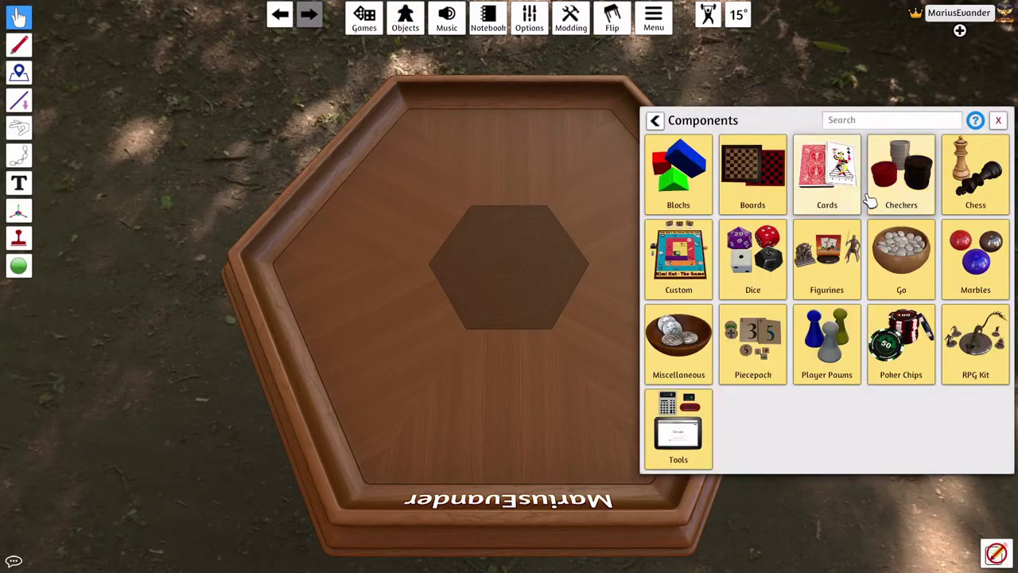
{"action": "left_click", "coordinate": [842, 183]}
{"action": "mouse_move", "coordinate": [746, 196]}
{"action": "left_mouse_down"}
{"action": "mouse_move", "coordinate": [502, 259]}
{"action": "mouse_move", "coordinate": [740, 230]}
{"action": "left_mouse_up"}
{"action": "left_click", "coordinate": [998, 120]}
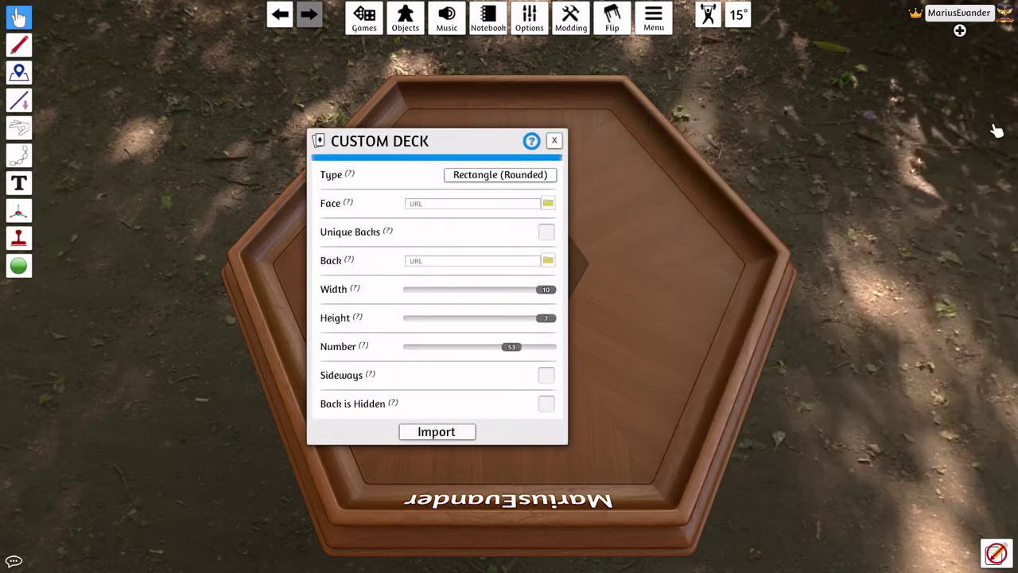
{"action": "left_click", "coordinate": [450, 261]}
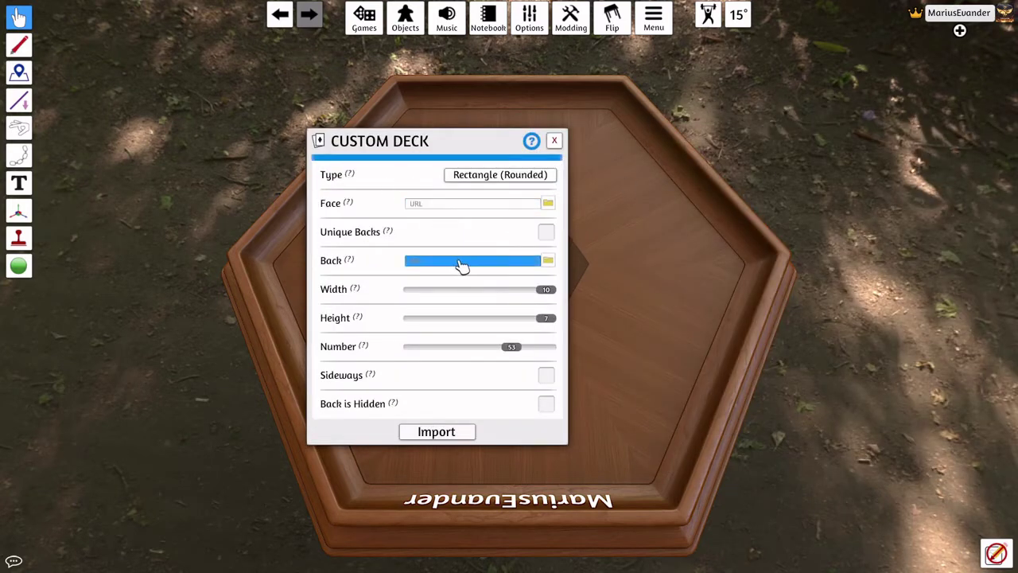
{"action": "left_click", "coordinate": [448, 205]}
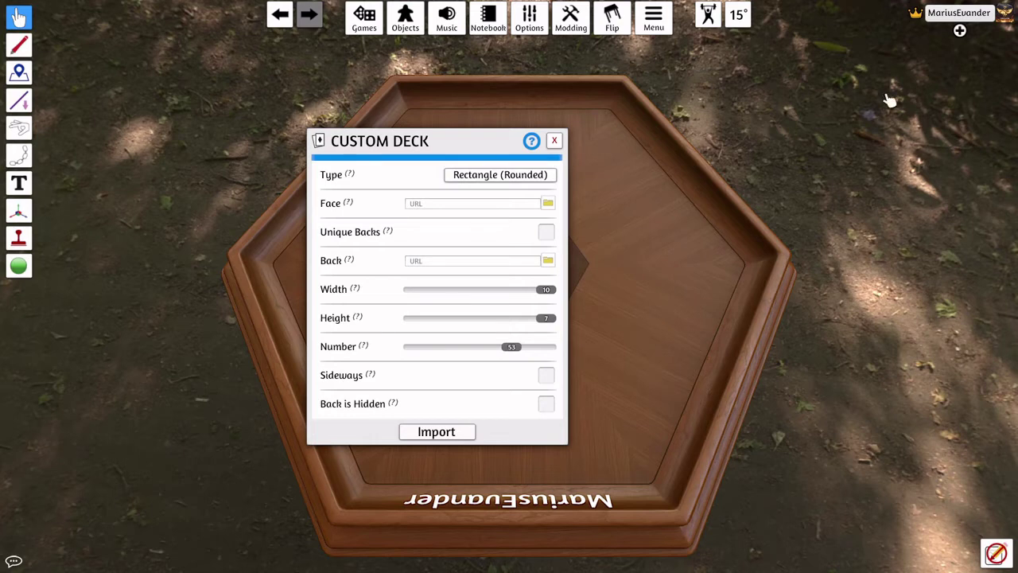
Upload DA CARDS FILE.png from the Dark Angels folder to the cloud as the deck face.
{"action": "left_click", "coordinate": [548, 203]}
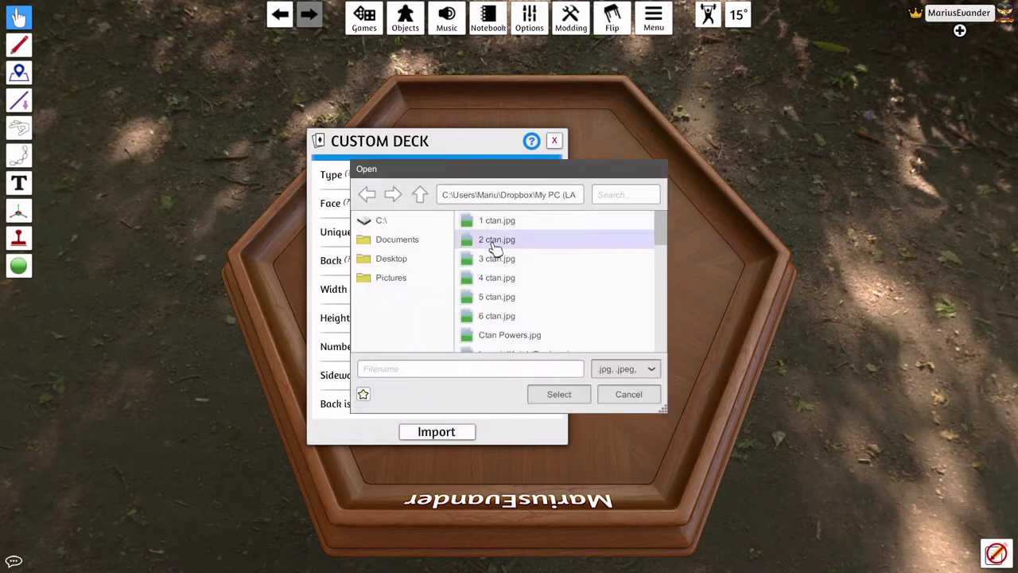
{"action": "left_click", "coordinate": [420, 195]}
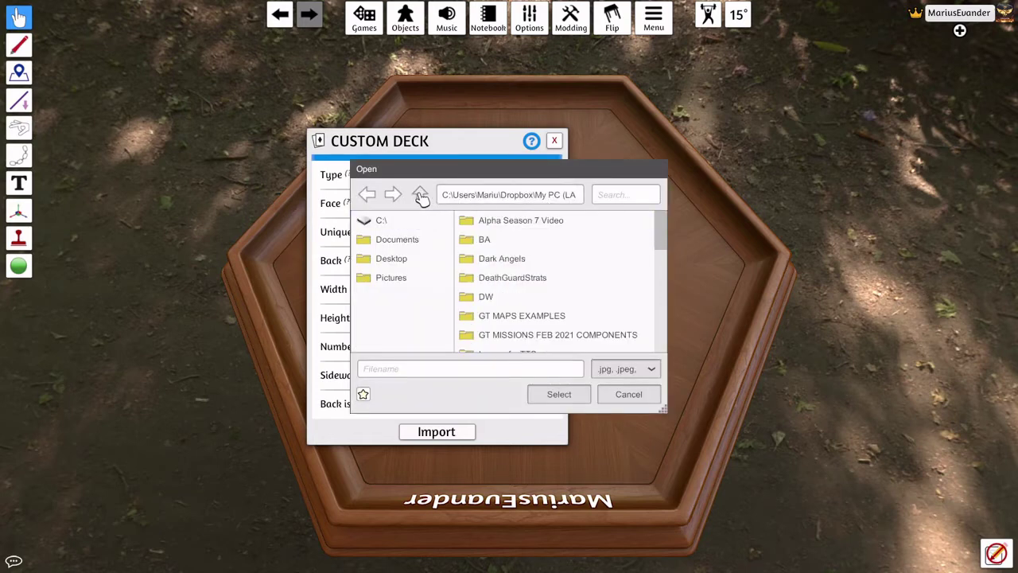
{"action": "double_click", "coordinate": [536, 257]}
{"action": "scroll", "coordinate": [536, 250], "scroll_direction": "down", "scroll_amount": 5}
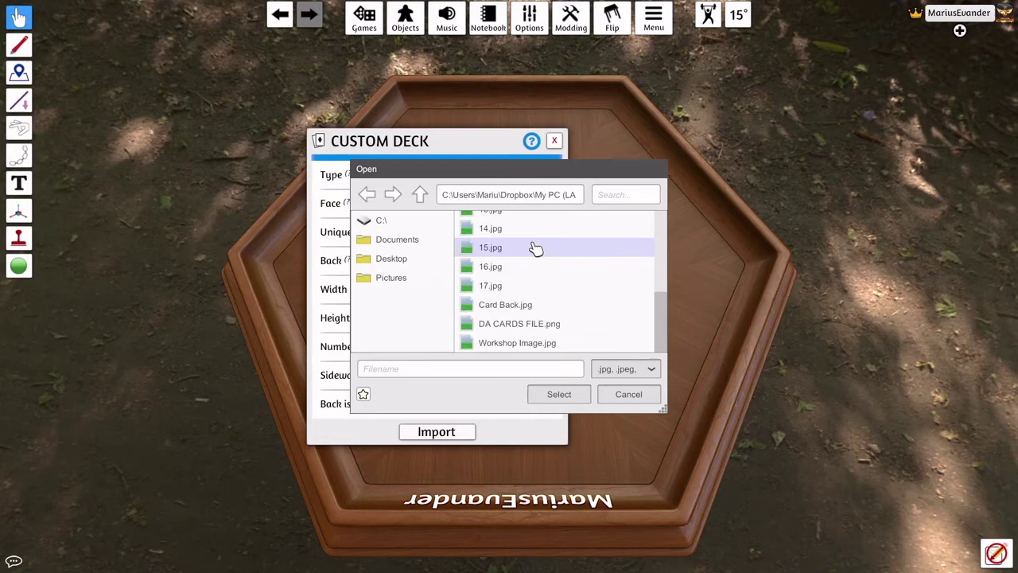
{"action": "left_click", "coordinate": [575, 329]}
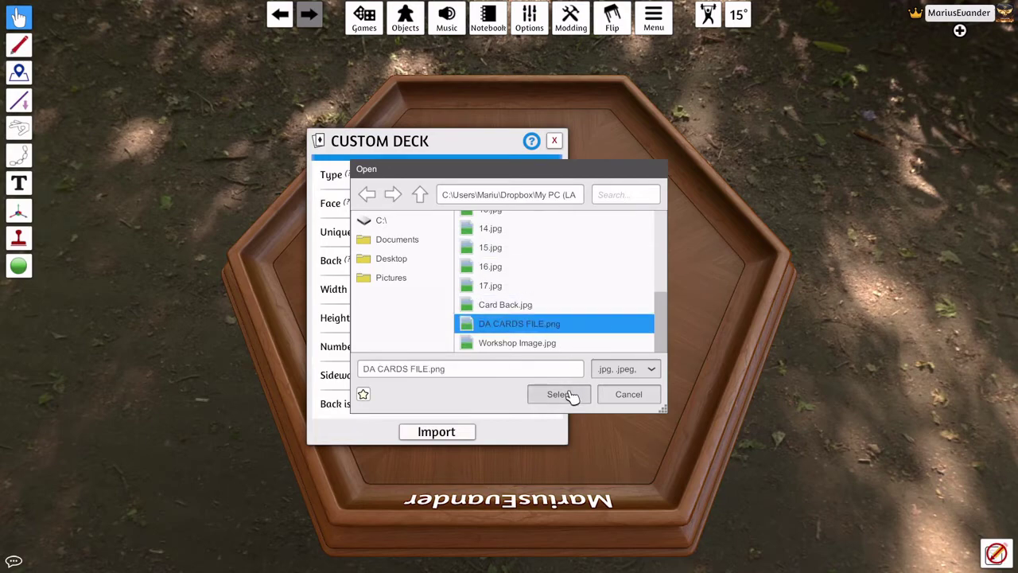
{"action": "left_click", "coordinate": [571, 396]}
{"action": "left_click", "coordinate": [485, 307]}
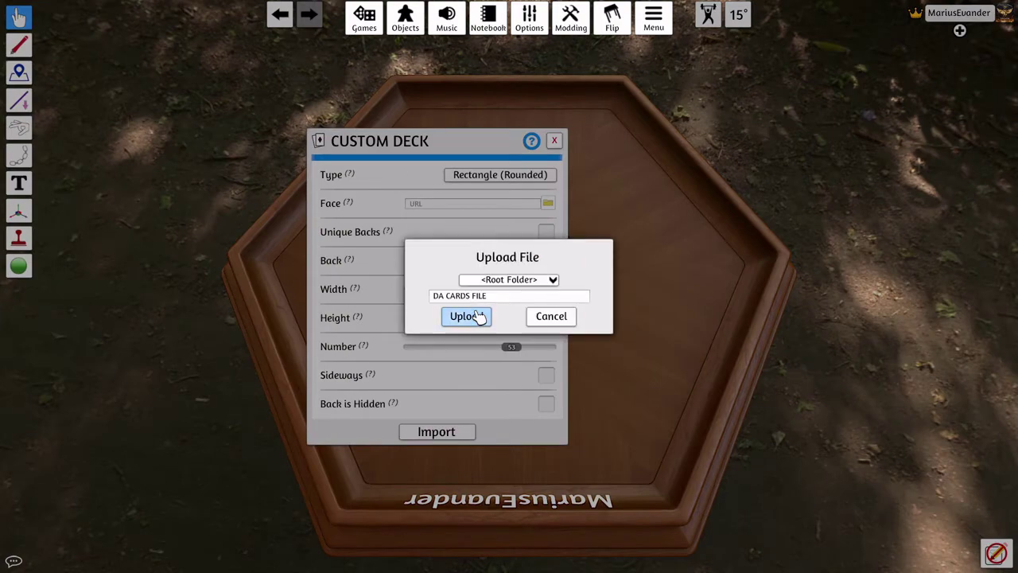
{"action": "left_click", "coordinate": [478, 316]}
Upload Card Back.jpg to the cloud as the deck's back image.
{"action": "left_click", "coordinate": [548, 260]}
{"action": "scroll", "coordinate": [538, 326], "scroll_direction": "down", "scroll_amount": 2}
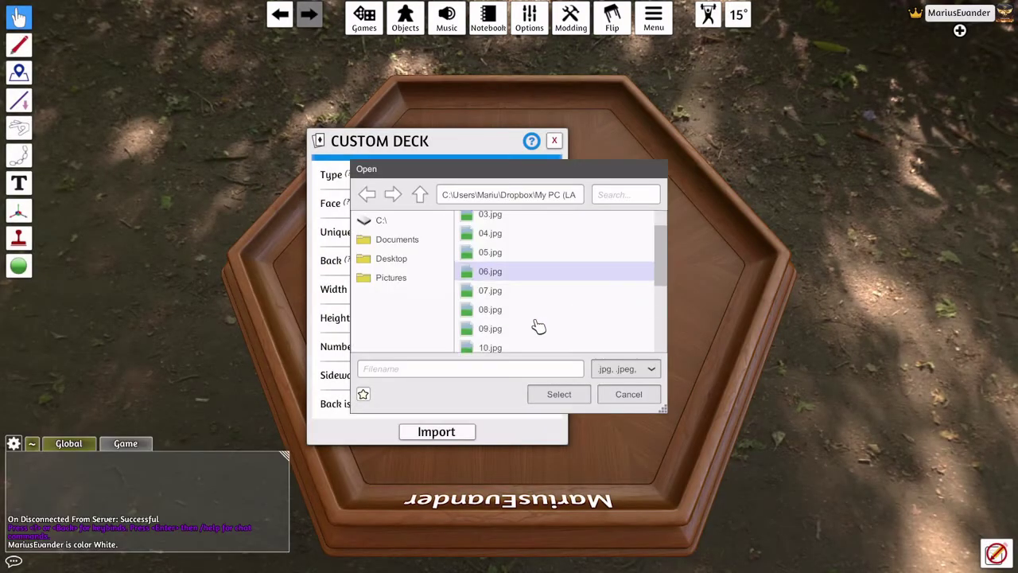
{"action": "scroll", "coordinate": [537, 326], "scroll_direction": "down", "scroll_amount": 5}
{"action": "left_click", "coordinate": [546, 324]}
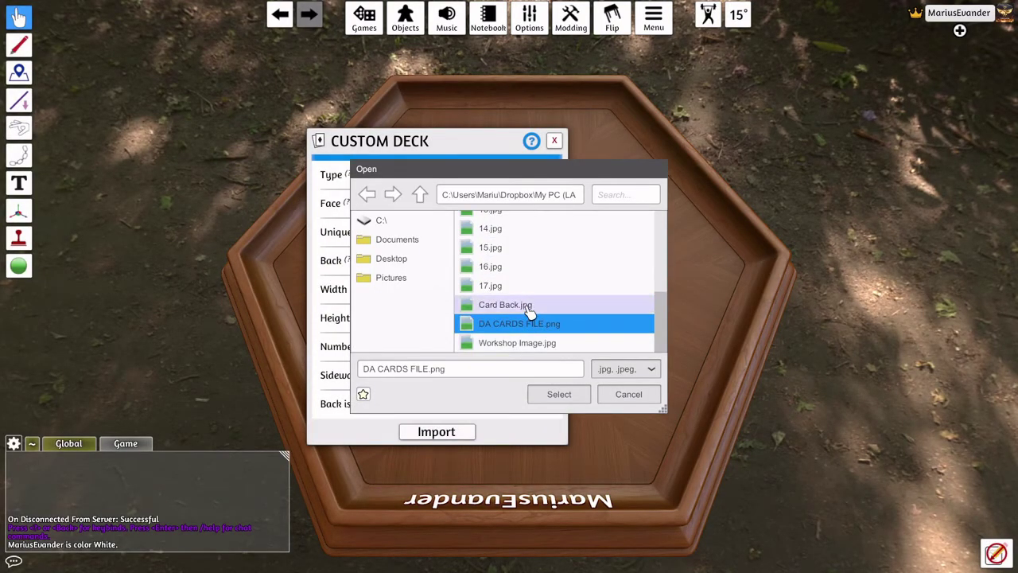
{"action": "left_click", "coordinate": [528, 306]}
{"action": "left_click", "coordinate": [559, 395]}
{"action": "left_click", "coordinate": [463, 366]}
{"action": "left_click", "coordinate": [464, 316]}
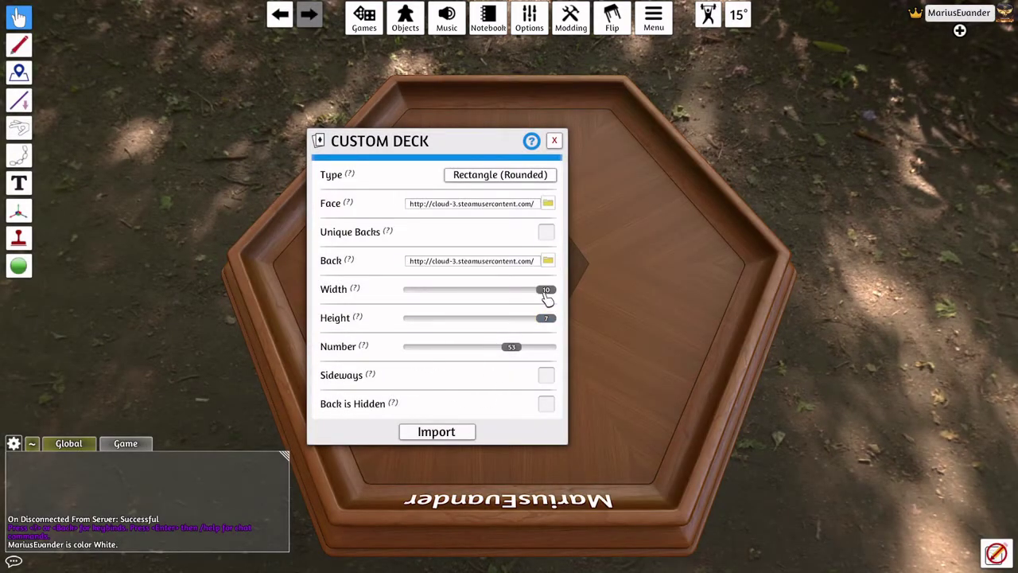
Adjust the Custom Deck's Width and Height sliders, leaving the width at 9.
{"action": "left_click_drag", "start_coordinate": [521, 293], "coordinate": [486, 291]}
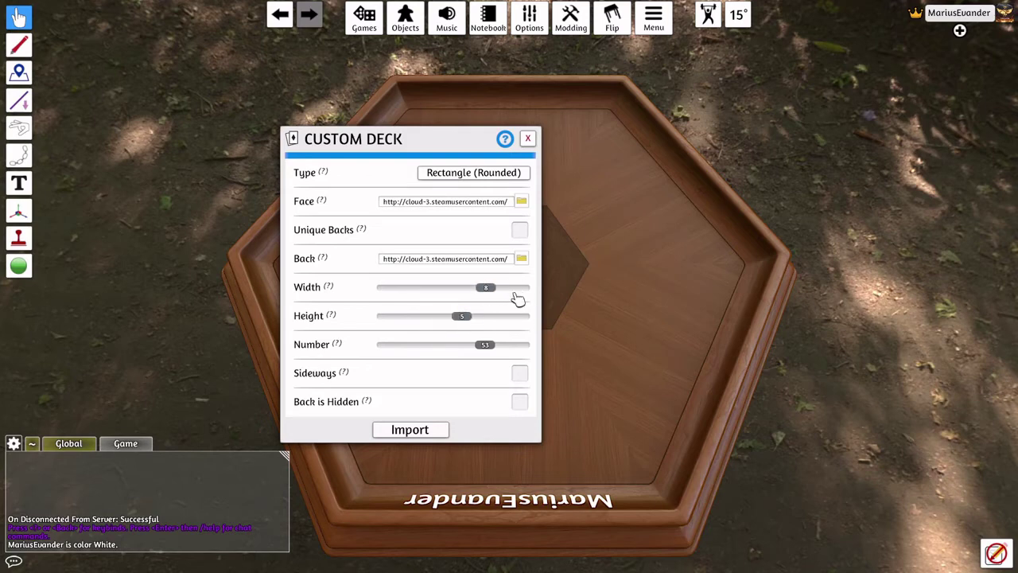
{"action": "left_click_drag", "start_coordinate": [509, 293], "coordinate": [530, 298]}
{"action": "mouse_move", "coordinate": [470, 318]}
{"action": "left_mouse_down"}
{"action": "mouse_move", "coordinate": [538, 320]}
{"action": "mouse_move", "coordinate": [473, 321]}
{"action": "left_mouse_up"}
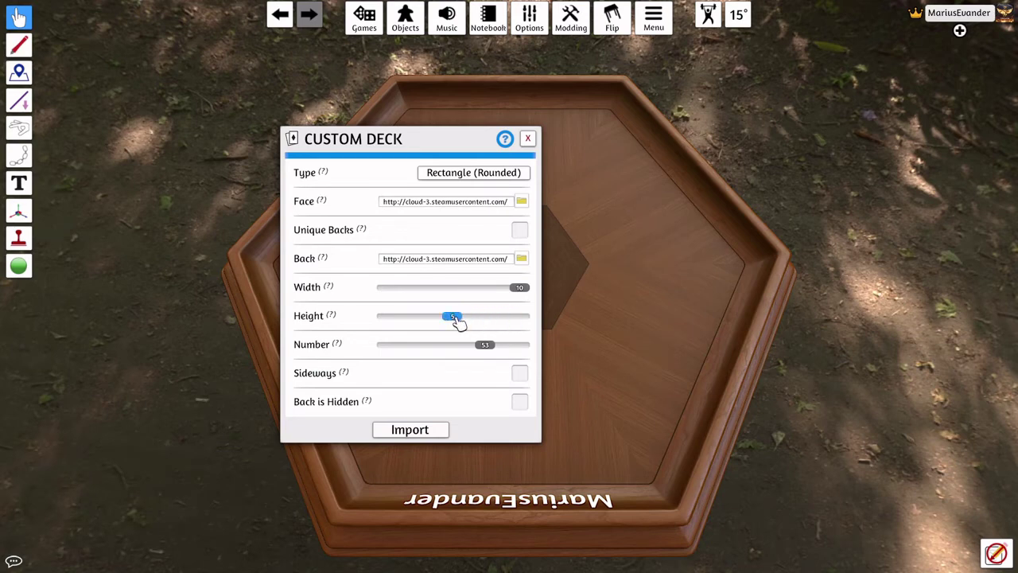
{"action": "left_click_drag", "start_coordinate": [513, 288], "coordinate": [503, 294]}
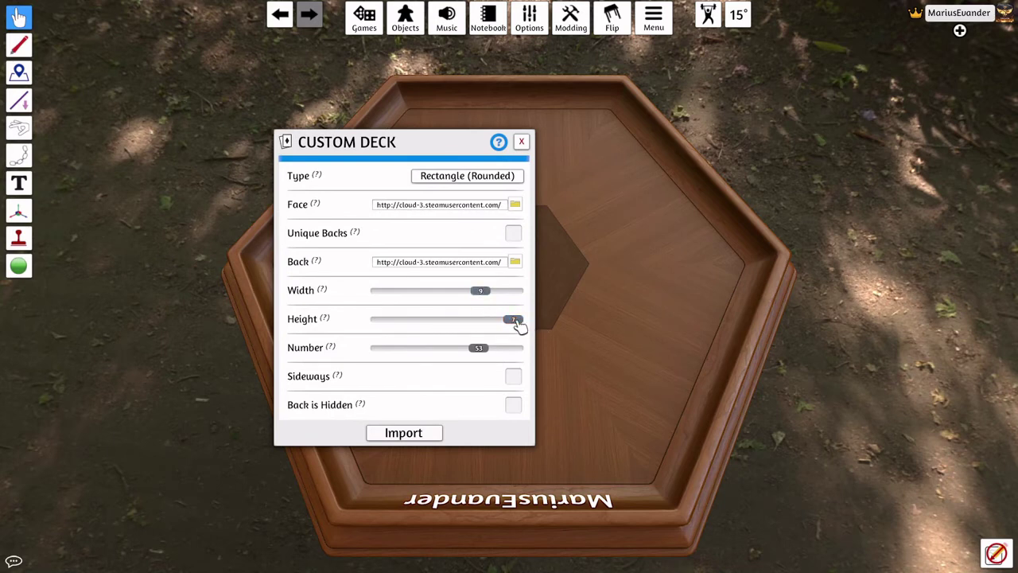
Import the Dark Angels deck and flip it twice with F so it lies face-up.
{"action": "left_click", "coordinate": [408, 437]}
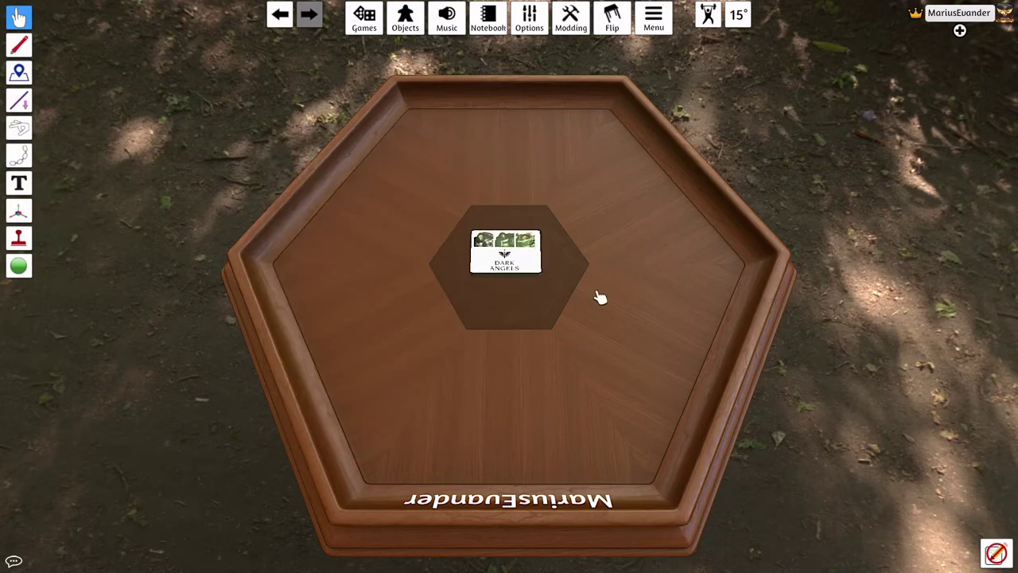
{"action": "scroll", "coordinate": [598, 295], "scroll_direction": "up", "scroll_amount": 5}
{"action": "key", "text": "f"}
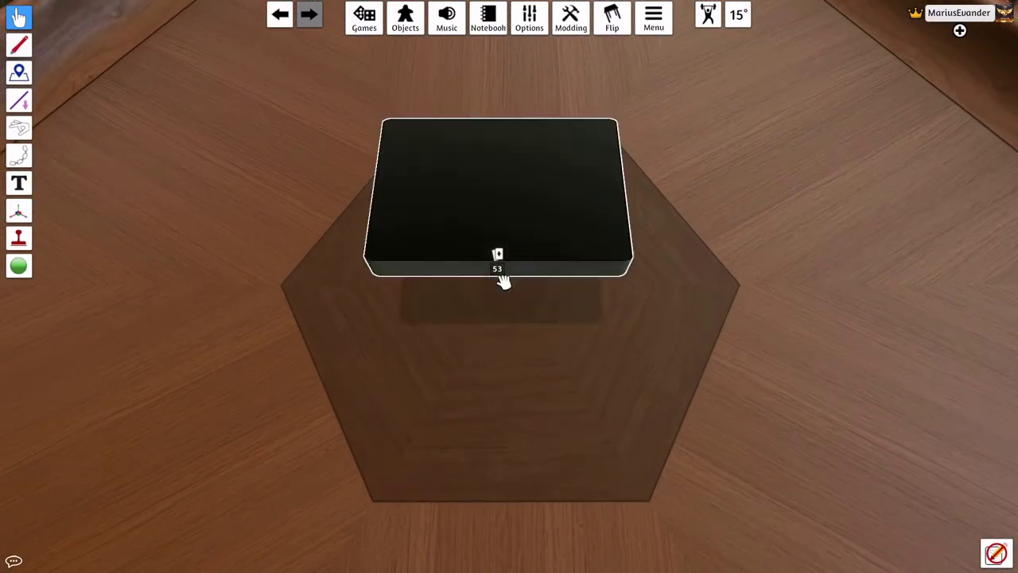
{"action": "scroll", "coordinate": [502, 278], "scroll_direction": "down", "scroll_amount": 4}
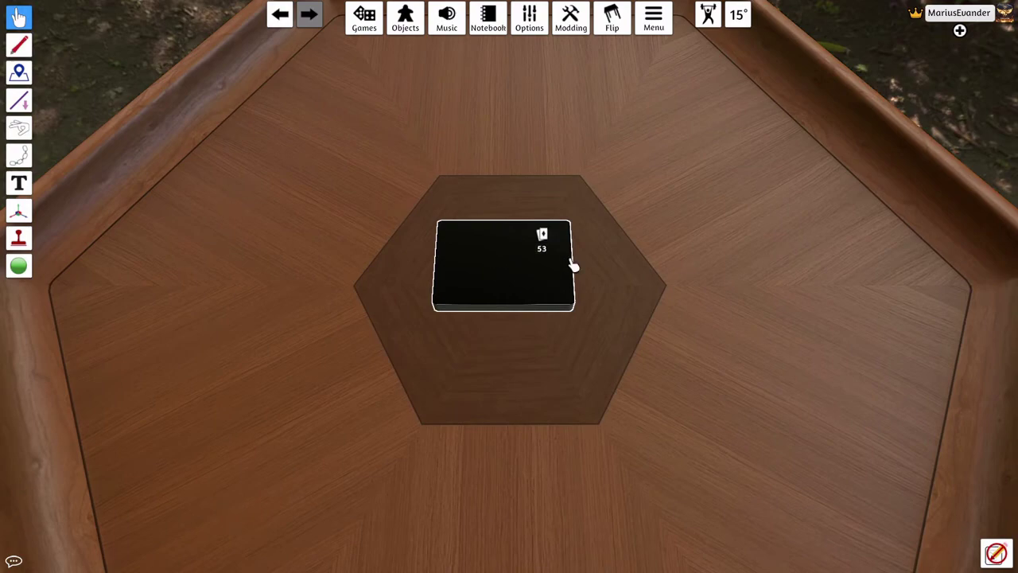
{"action": "key", "text": "f"}
{"action": "scroll", "coordinate": [573, 265], "scroll_direction": "up", "scroll_amount": 3}
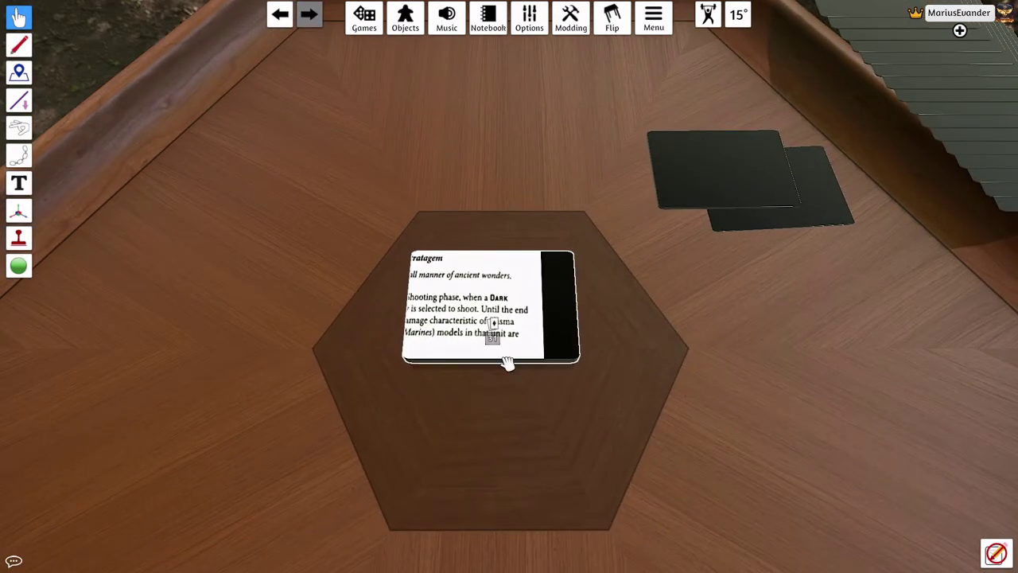
Deal the top three cards to below, left of and above the deck.
{"action": "mouse_move", "coordinate": [494, 328]}
{"action": "left_mouse_down"}
{"action": "mouse_move", "coordinate": [491, 424]}
{"action": "mouse_move", "coordinate": [513, 449]}
{"action": "left_mouse_up"}
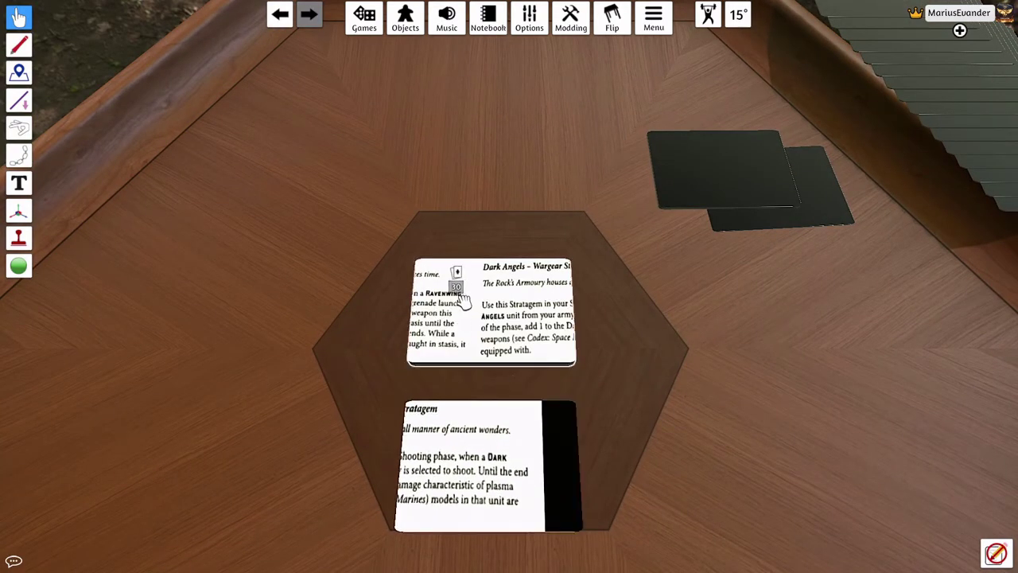
{"action": "mouse_move", "coordinate": [454, 278]}
{"action": "left_mouse_down"}
{"action": "mouse_move", "coordinate": [272, 318]}
{"action": "mouse_move", "coordinate": [251, 339]}
{"action": "left_mouse_up"}
{"action": "left_click_drag", "start_coordinate": [539, 315], "coordinate": [513, 203]}
{"action": "scroll", "coordinate": [677, 377], "scroll_direction": "down", "scroll_amount": 5}
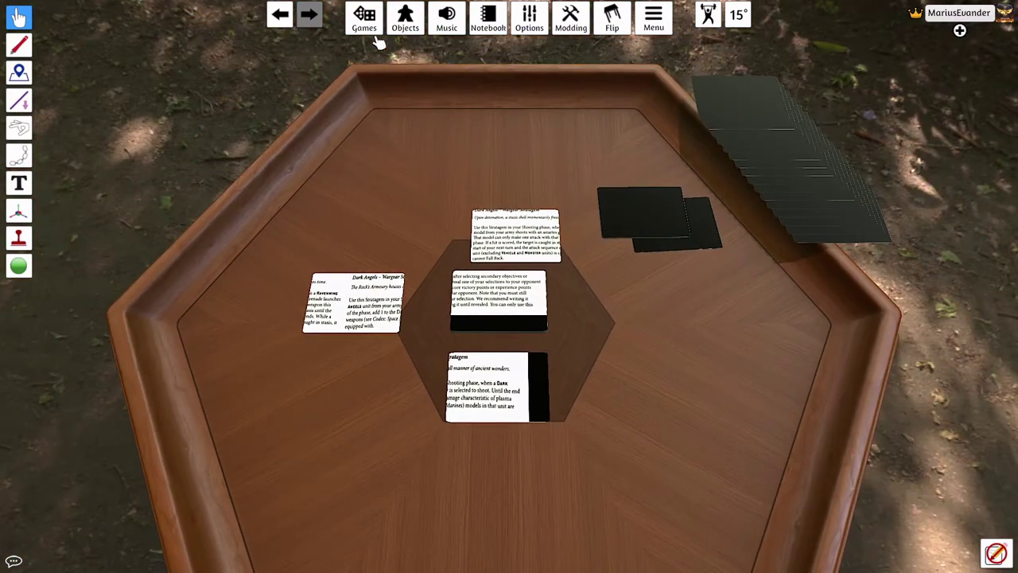
Add another Custom Deck from the Components > Cards catalogue to the table.
{"action": "left_click", "coordinate": [366, 20]}
{"action": "left_click", "coordinate": [527, 75]}
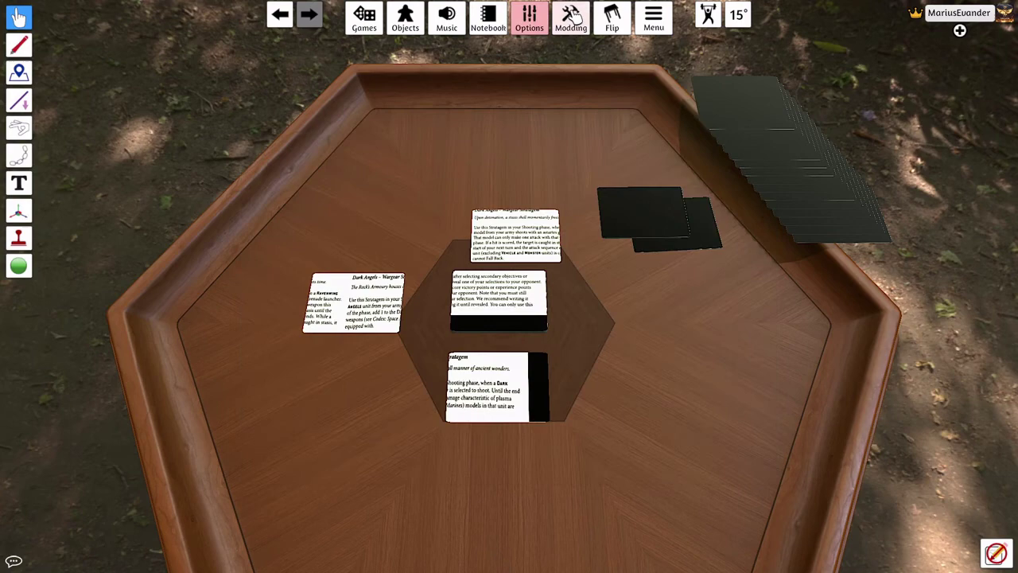
{"action": "left_click", "coordinate": [404, 17]}
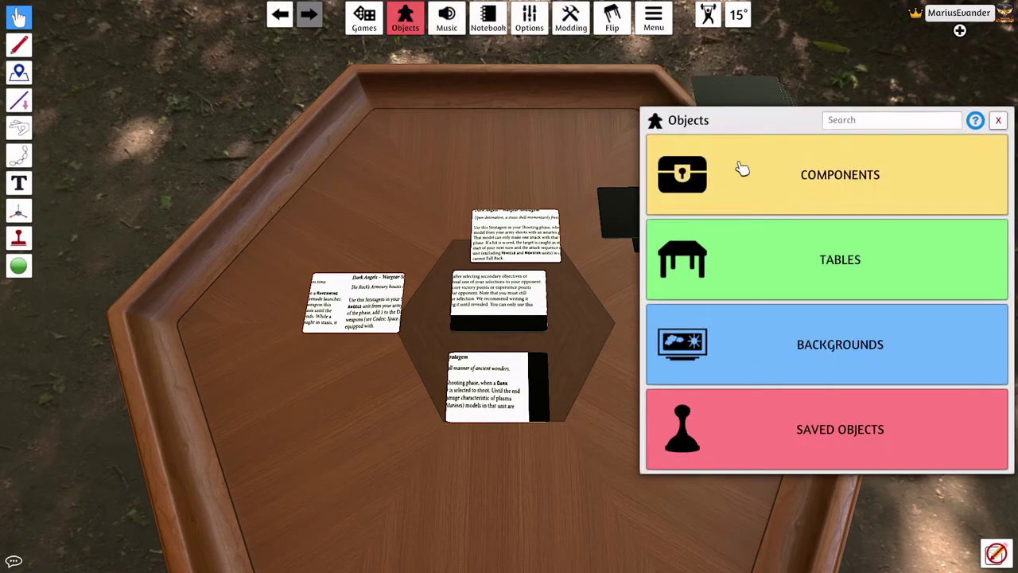
{"action": "left_click", "coordinate": [846, 175]}
{"action": "left_click", "coordinate": [826, 180]}
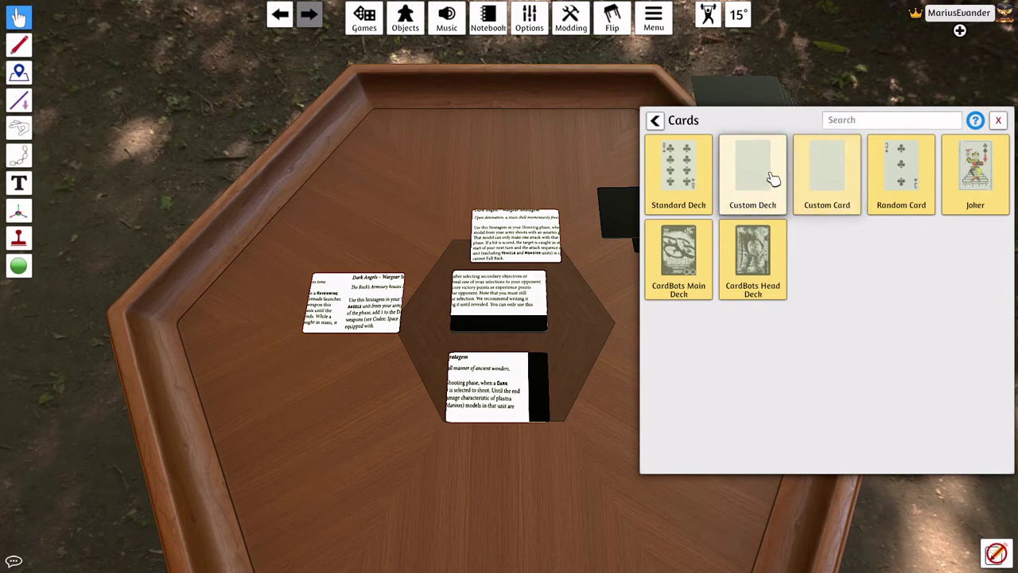
{"action": "left_click", "coordinate": [773, 177]}
Open the deck's import settings and attempt an import without a face image.
{"action": "left_click", "coordinate": [515, 198]}
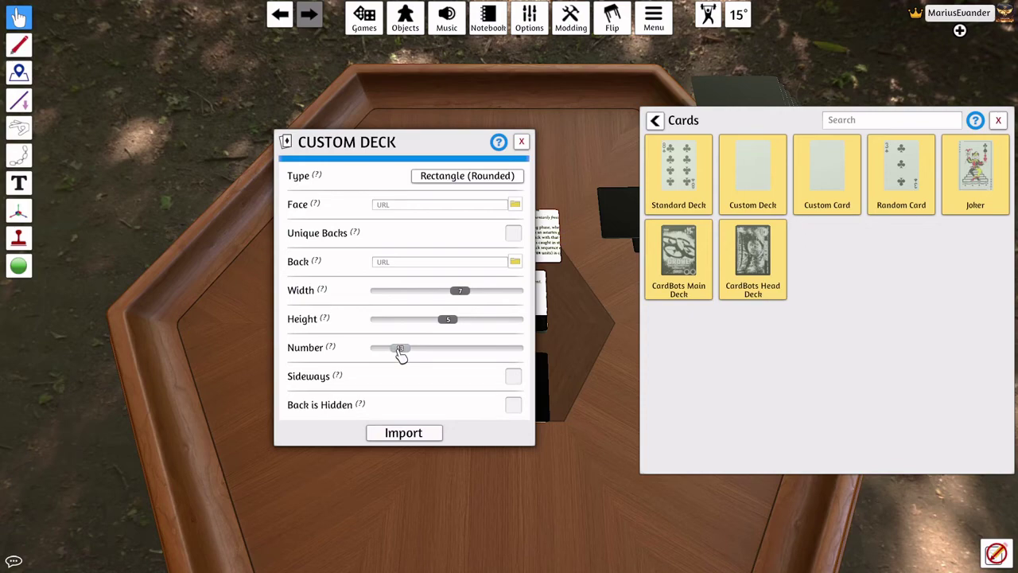
{"action": "scroll", "coordinate": [598, 247], "scroll_direction": "up", "scroll_amount": 3}
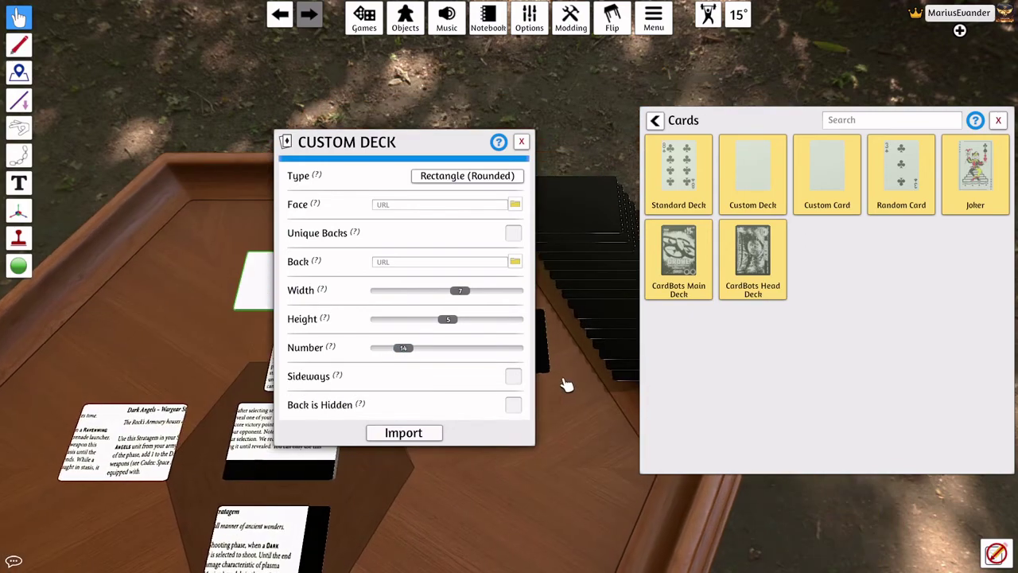
{"action": "scroll", "coordinate": [521, 440], "scroll_direction": "down", "scroll_amount": 3}
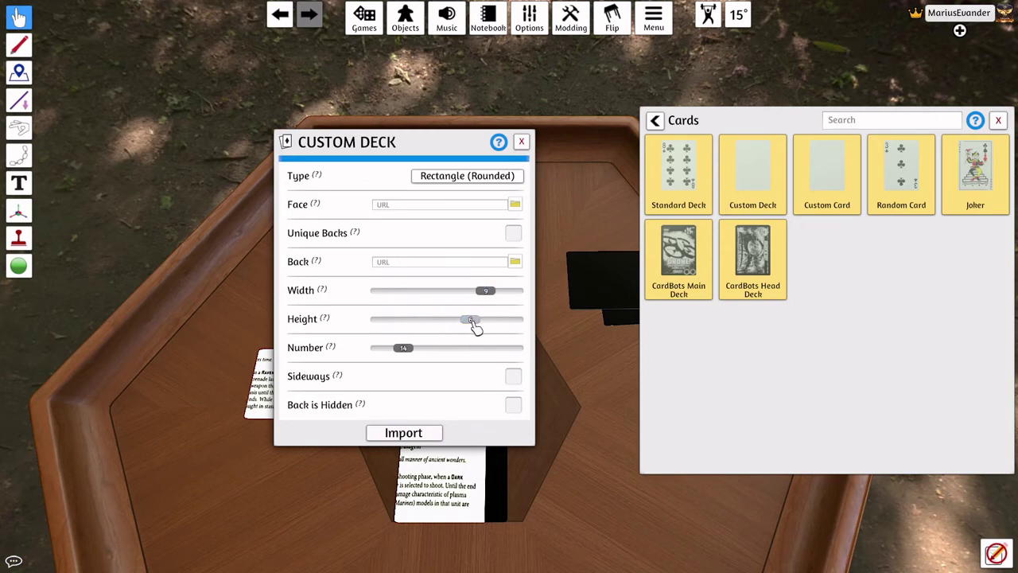
{"action": "left_click", "coordinate": [420, 433]}
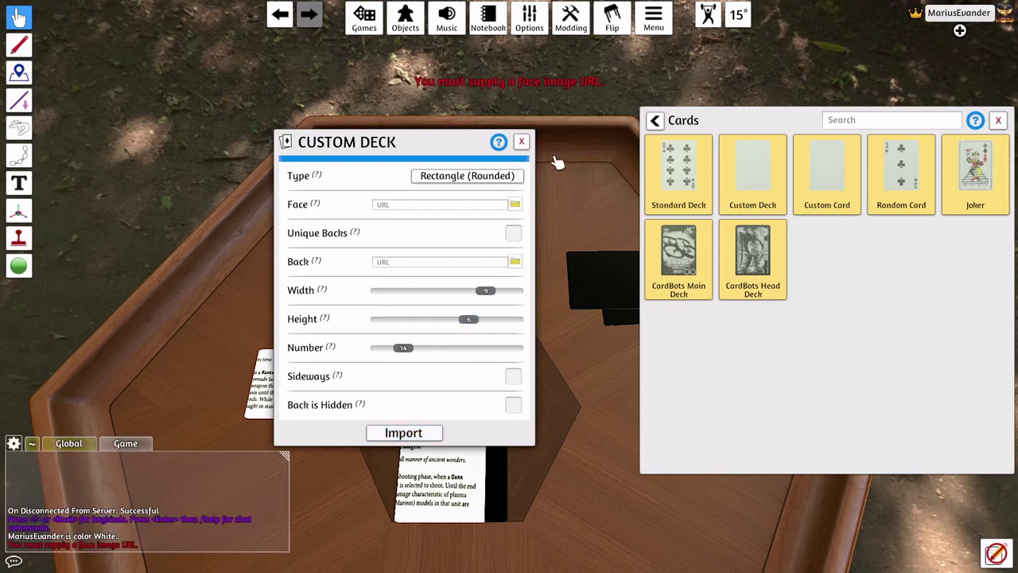
Upload DA CARDS FILE.png to the cloud as the new deck's card faces.
{"action": "left_click", "coordinate": [515, 205]}
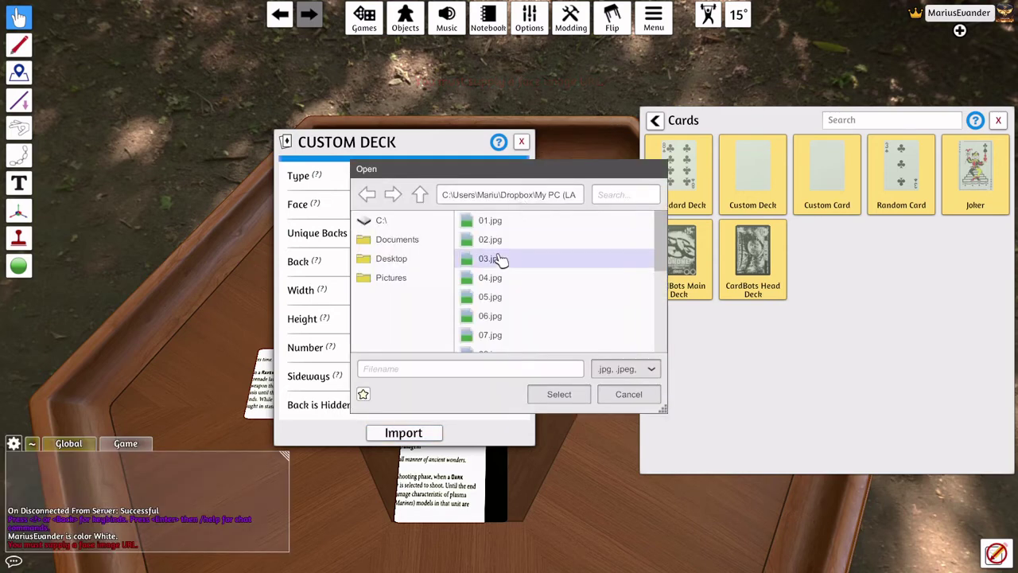
{"action": "scroll", "coordinate": [523, 266], "scroll_direction": "down", "scroll_amount": 5}
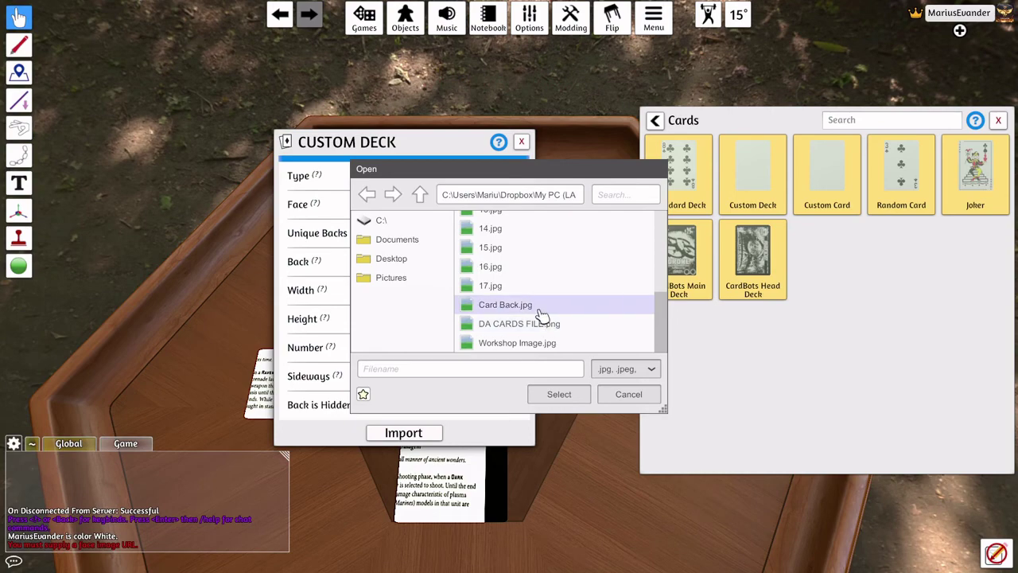
{"action": "left_click", "coordinate": [525, 323]}
{"action": "left_click", "coordinate": [561, 395]}
{"action": "left_click", "coordinate": [469, 304]}
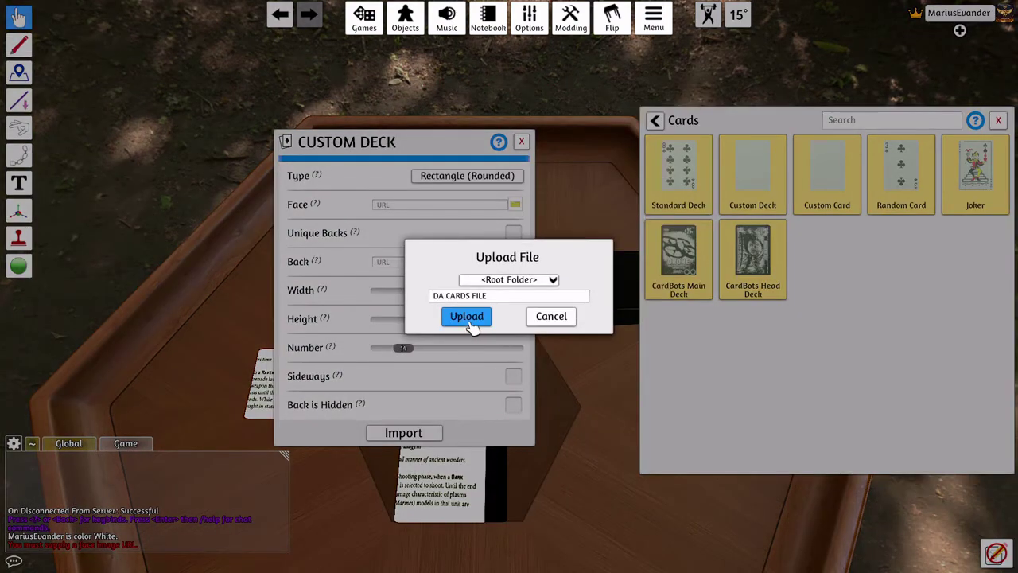
{"action": "left_click", "coordinate": [465, 316]}
Upload Card Back.jpg to the cloud as the new deck's card back.
{"action": "left_click", "coordinate": [514, 263]}
{"action": "scroll", "coordinate": [502, 318], "scroll_direction": "down", "scroll_amount": 5}
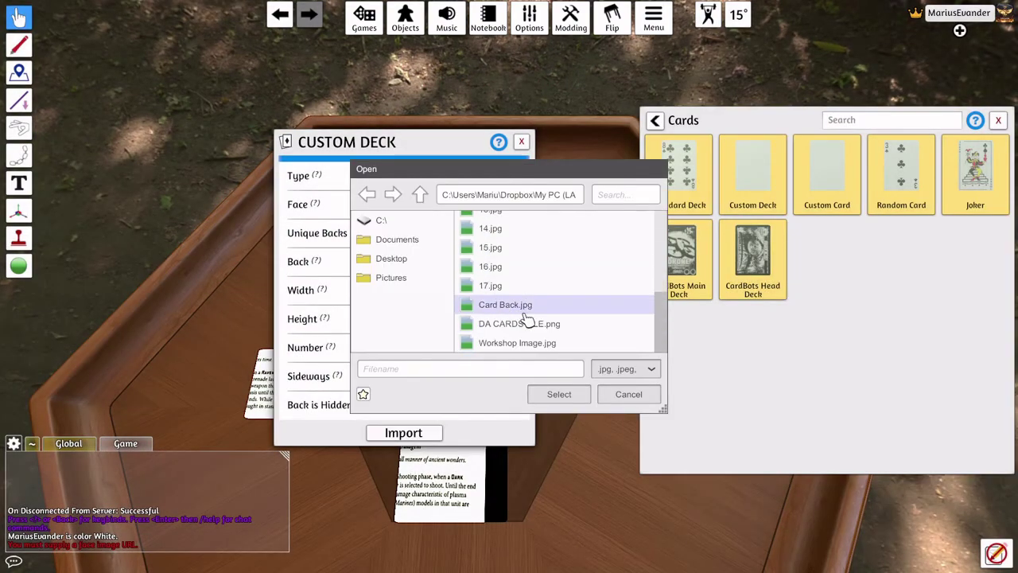
{"action": "left_click", "coordinate": [532, 311]}
{"action": "left_click", "coordinate": [559, 394]}
{"action": "left_click", "coordinate": [472, 300]}
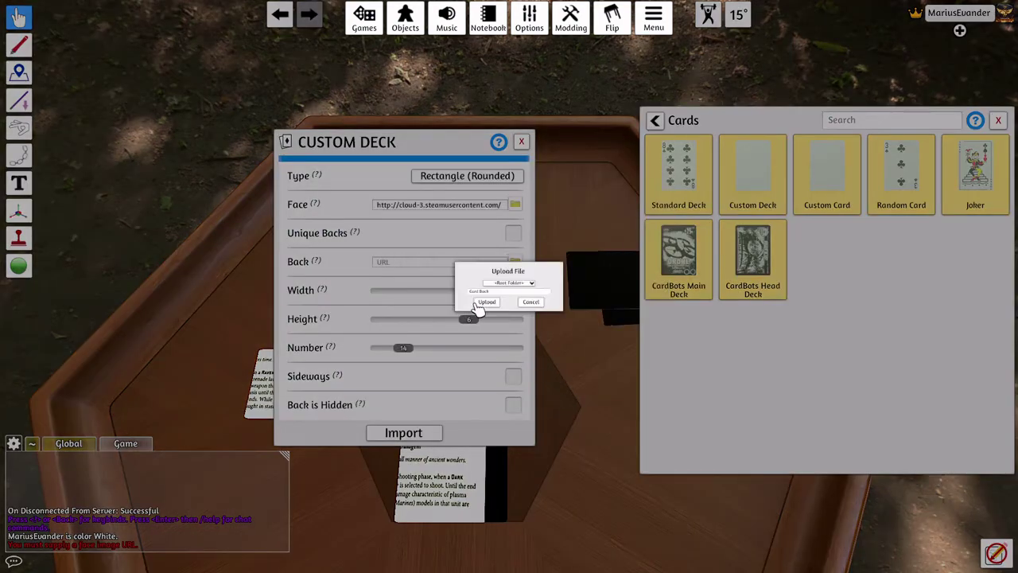
{"action": "left_click", "coordinate": [478, 298]}
Place the new Dark Angels deck on the table, flip it face-up, and deal two cards off it.
{"action": "left_click", "coordinate": [427, 432]}
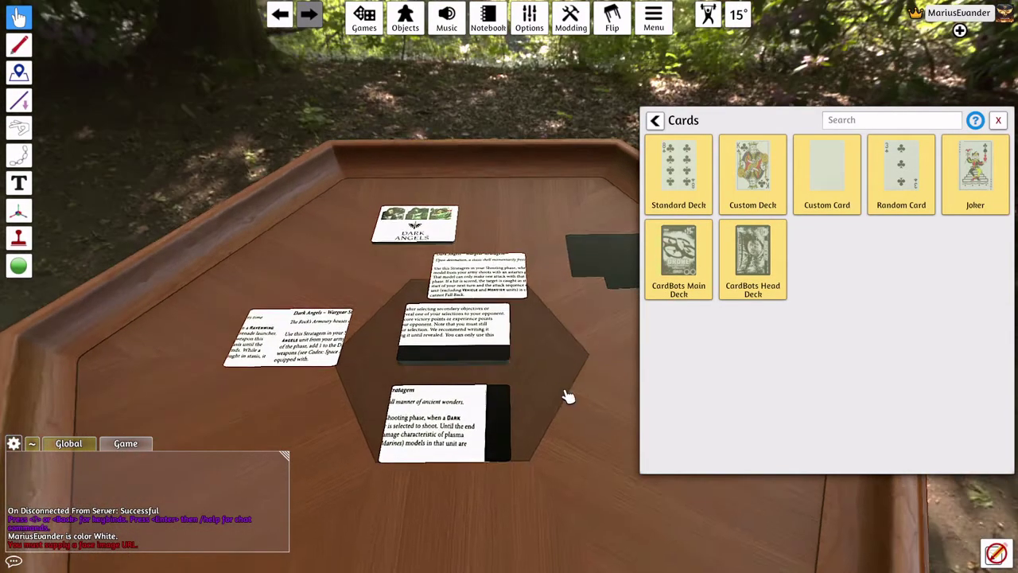
{"action": "scroll", "coordinate": [404, 295], "scroll_direction": "up", "scroll_amount": 5}
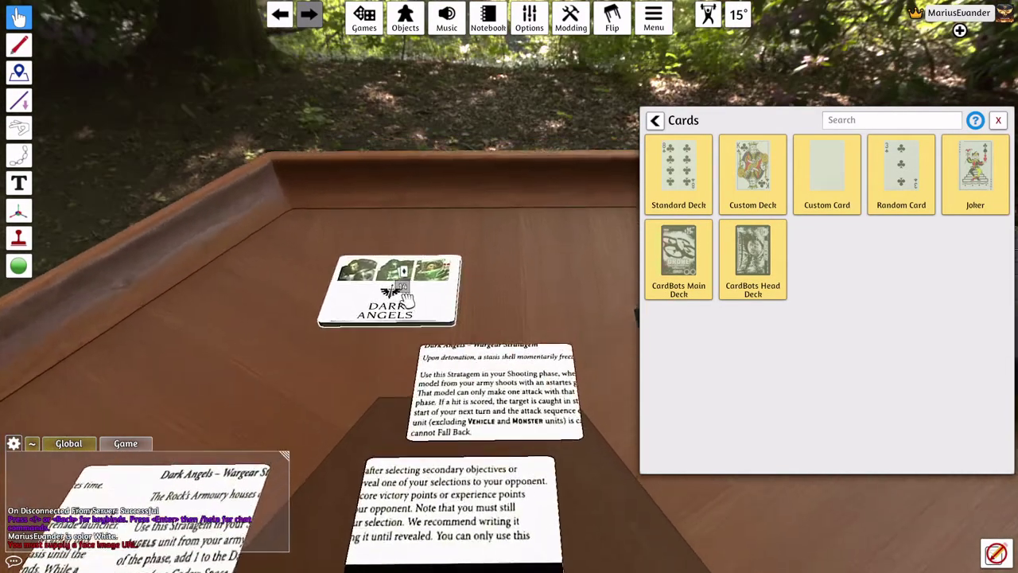
{"action": "key", "text": "f"}
{"action": "scroll", "coordinate": [405, 294], "scroll_direction": "down", "scroll_amount": 3}
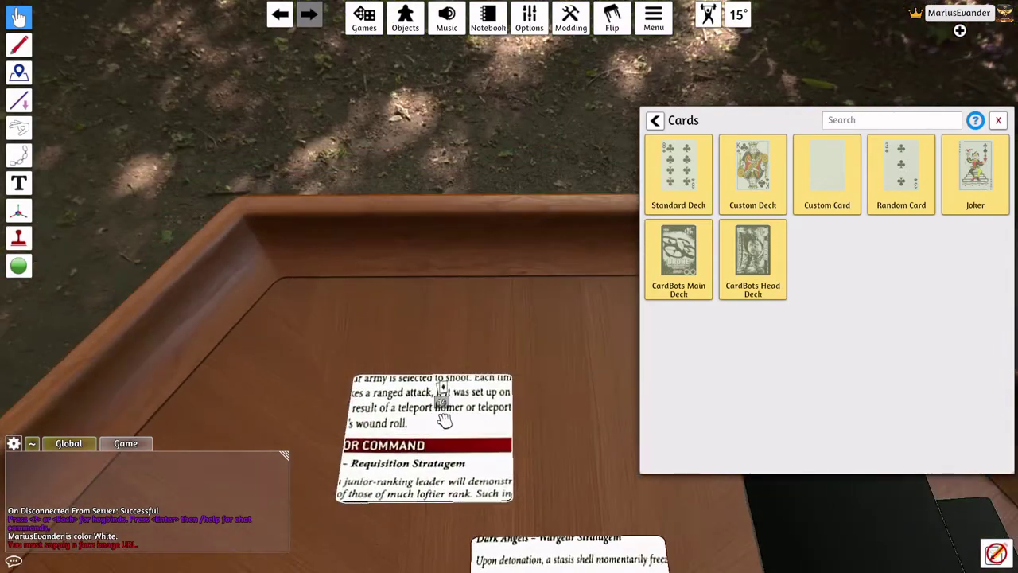
{"action": "mouse_move", "coordinate": [415, 310]}
{"action": "left_mouse_down"}
{"action": "mouse_move", "coordinate": [302, 354]}
{"action": "mouse_move", "coordinate": [533, 239]}
{"action": "left_mouse_up"}
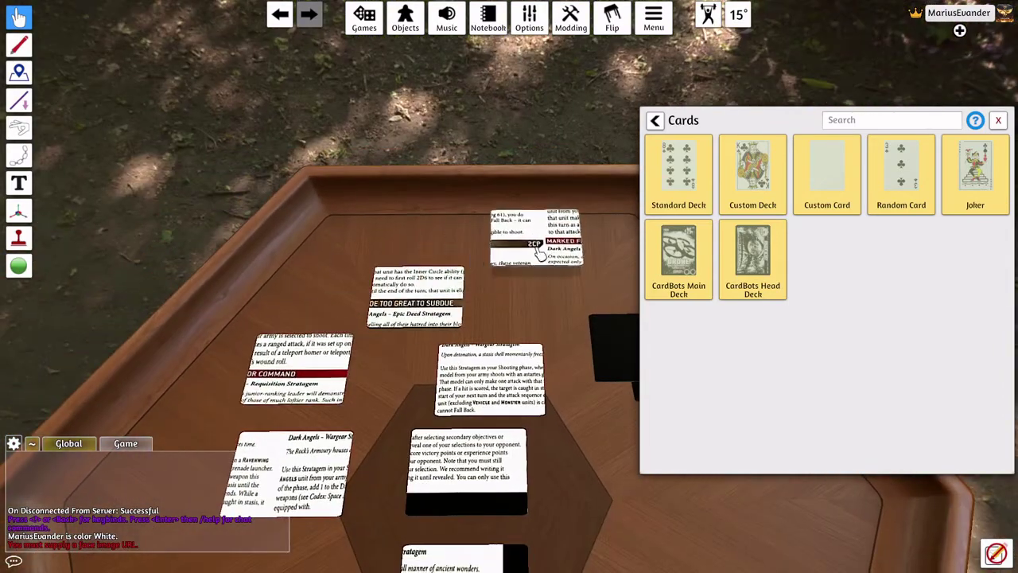
{"action": "scroll", "coordinate": [398, 221], "scroll_direction": "down", "scroll_amount": 3}
{"action": "scroll", "coordinate": [455, 262], "scroll_direction": "down", "scroll_amount": 4}
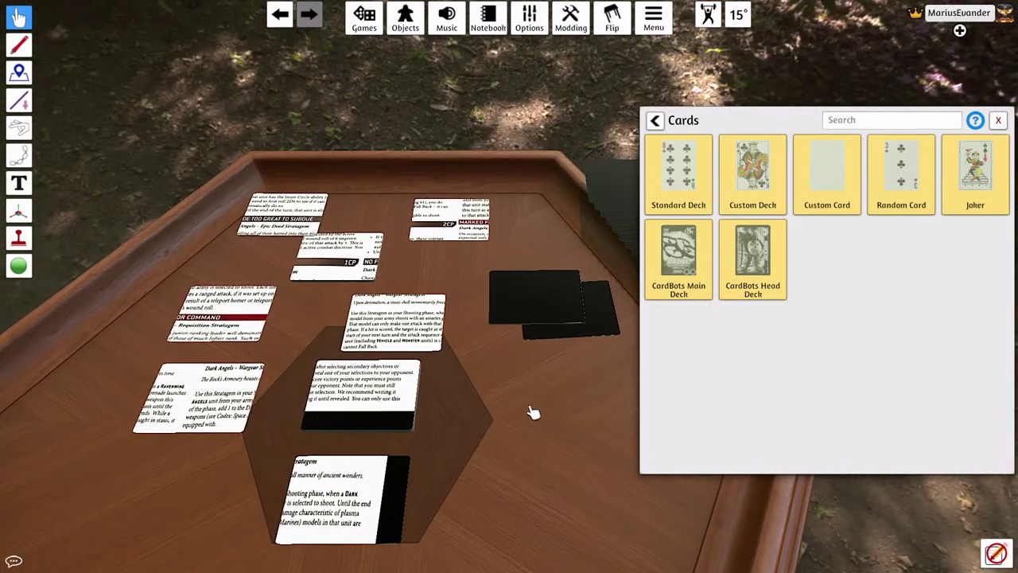
Load the Dark Angels stratagem table from the Games list.
{"action": "scroll", "coordinate": [532, 411], "scroll_direction": "down", "scroll_amount": 3}
{"action": "left_click", "coordinate": [364, 20]}
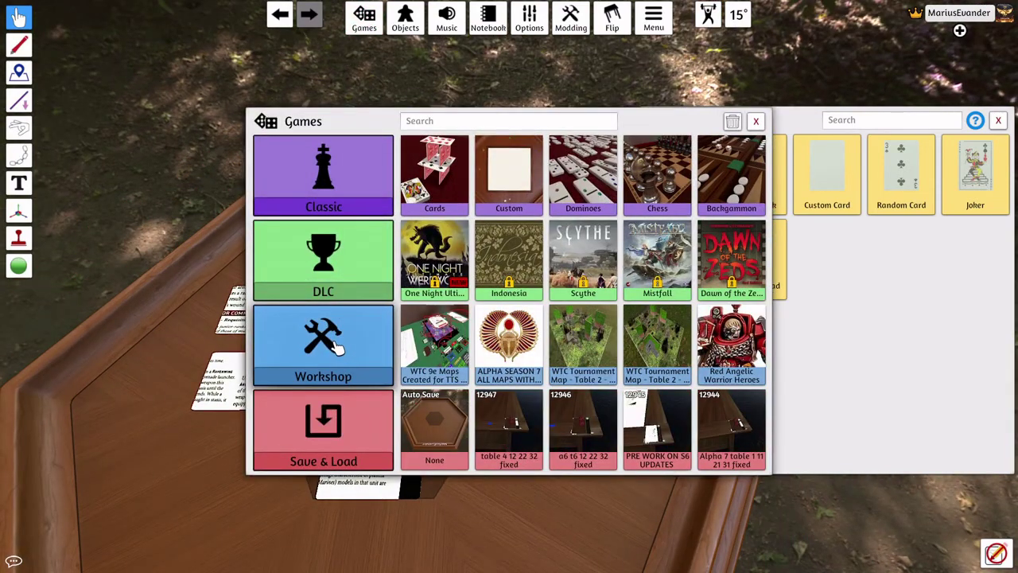
{"action": "left_click", "coordinate": [409, 263]}
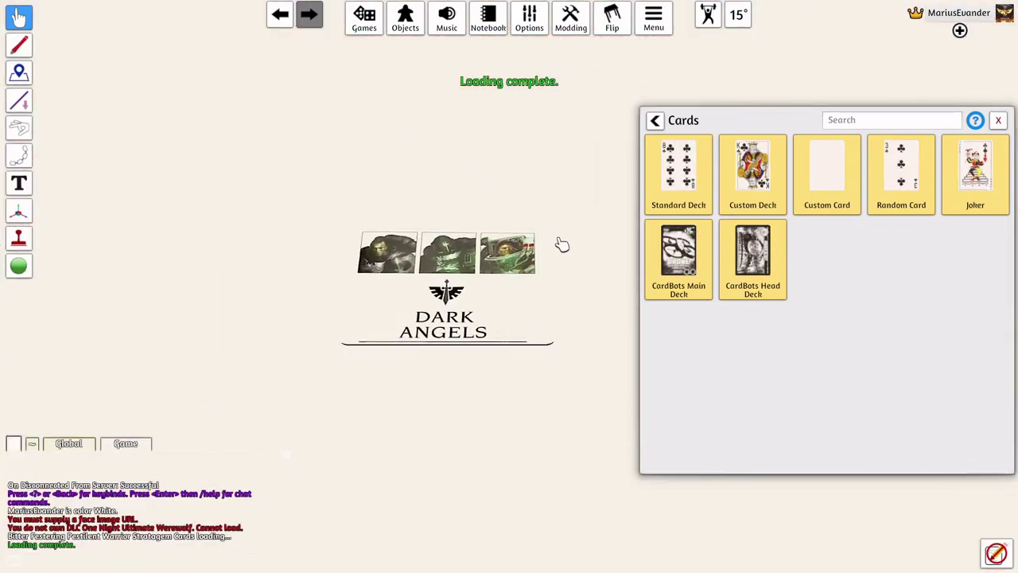
Flip the deck face-up and lay out Wrath of the Lion, Intractable, Deathwing Assault, Full Throttle and Line Unbreakable.
{"action": "key", "text": "f"}
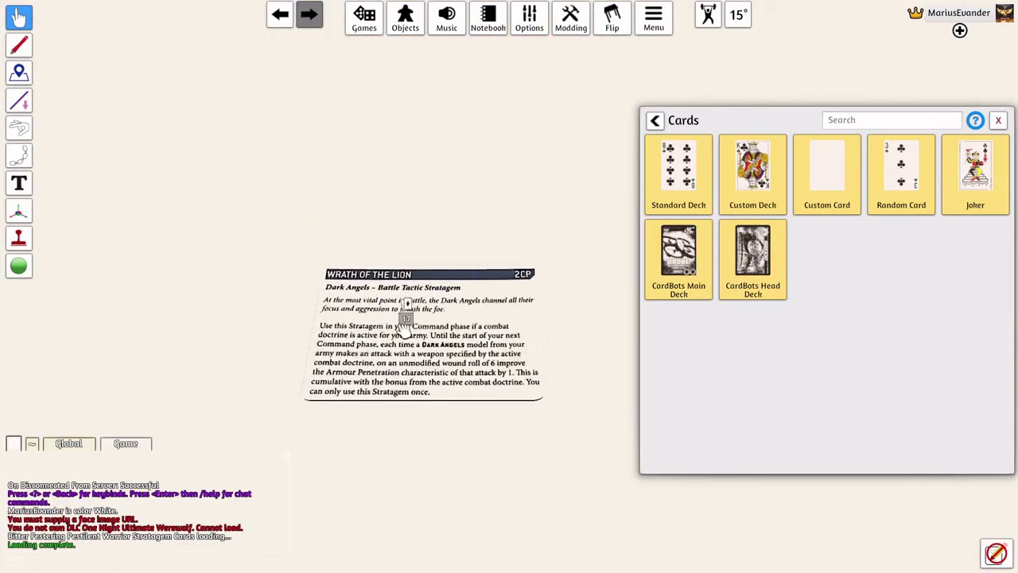
{"action": "mouse_move", "coordinate": [406, 330]}
{"action": "left_mouse_down"}
{"action": "mouse_move", "coordinate": [273, 295]}
{"action": "mouse_move", "coordinate": [477, 187]}
{"action": "left_mouse_up"}
{"action": "scroll", "coordinate": [427, 307], "scroll_direction": "down", "scroll_amount": 3}
{"action": "left_click_drag", "start_coordinate": [427, 307], "coordinate": [275, 450]}
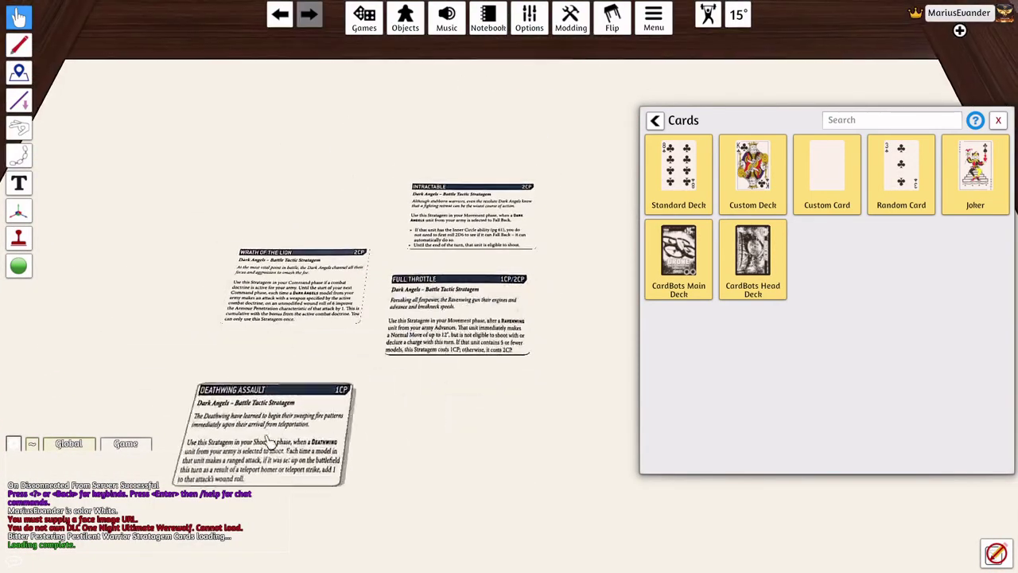
{"action": "left_click_drag", "start_coordinate": [458, 318], "coordinate": [429, 477]}
{"action": "left_click_drag", "start_coordinate": [466, 291], "coordinate": [350, 207]}
{"action": "scroll", "coordinate": [691, 205], "scroll_direction": "down", "scroll_amount": 3}
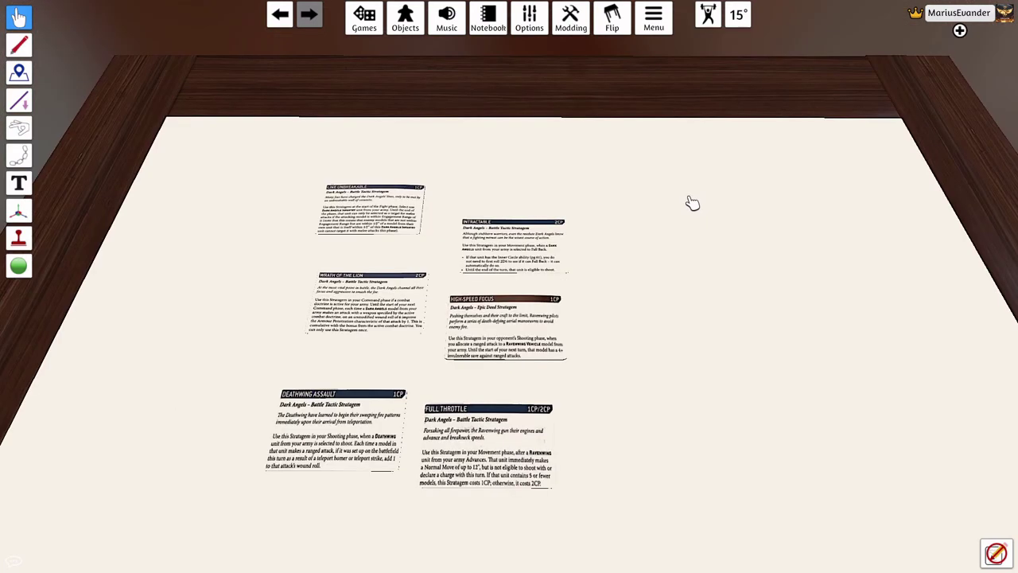